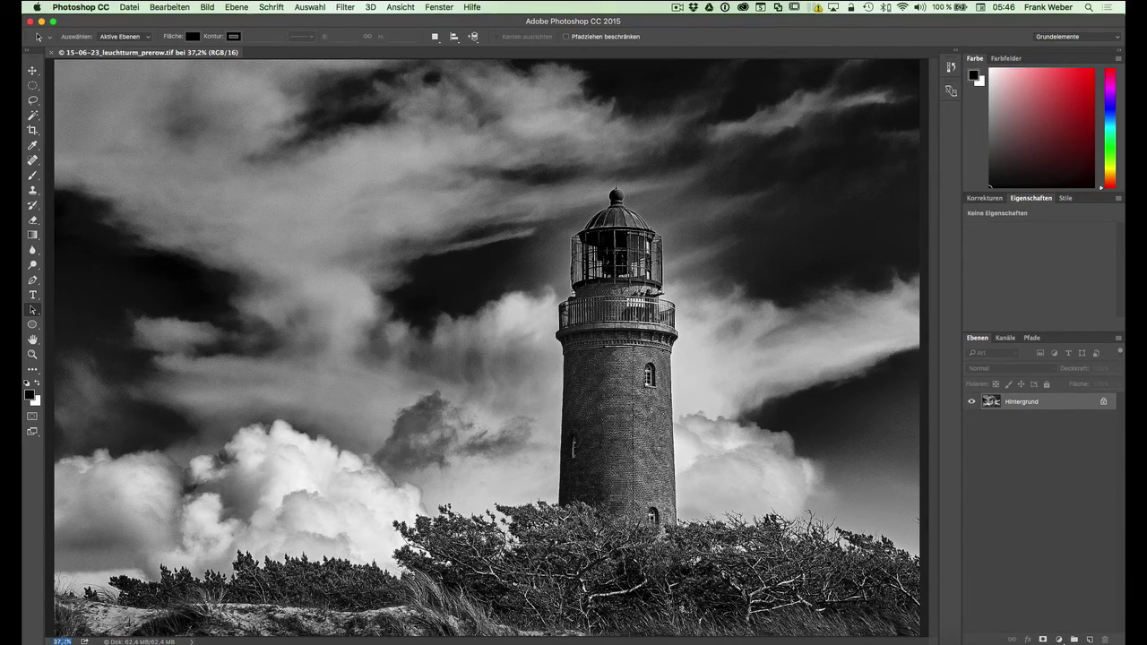
Zoom to 45% in the status-bar field, scrub it to about 49%, then show the Ansicht menu
click(60, 641)
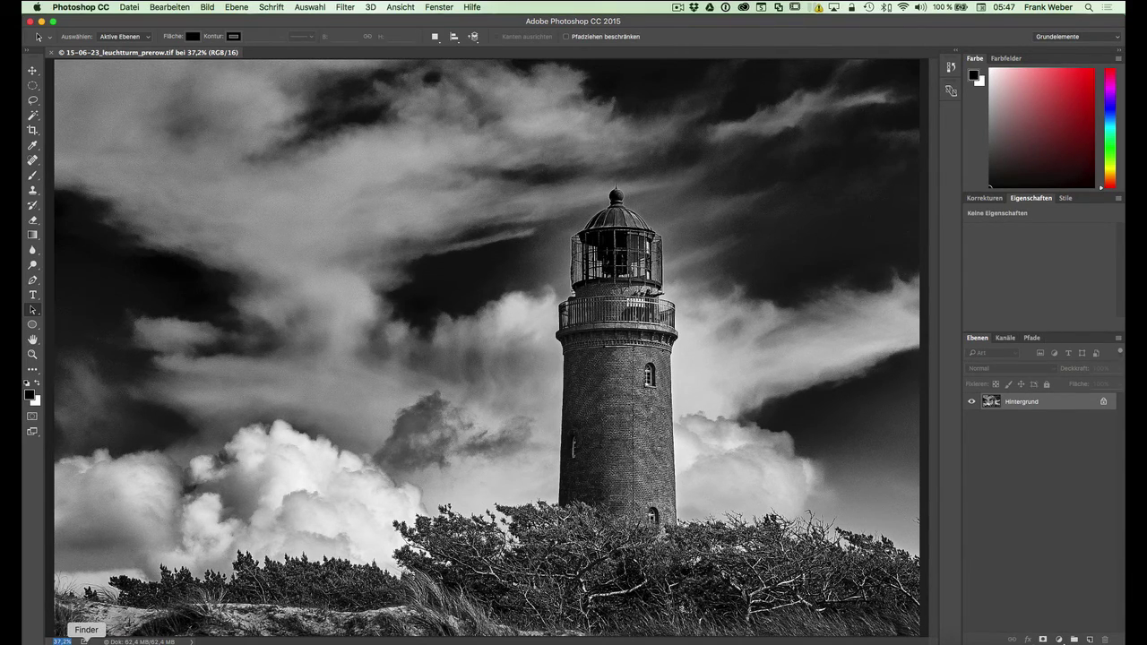
text(45)
key(Return)
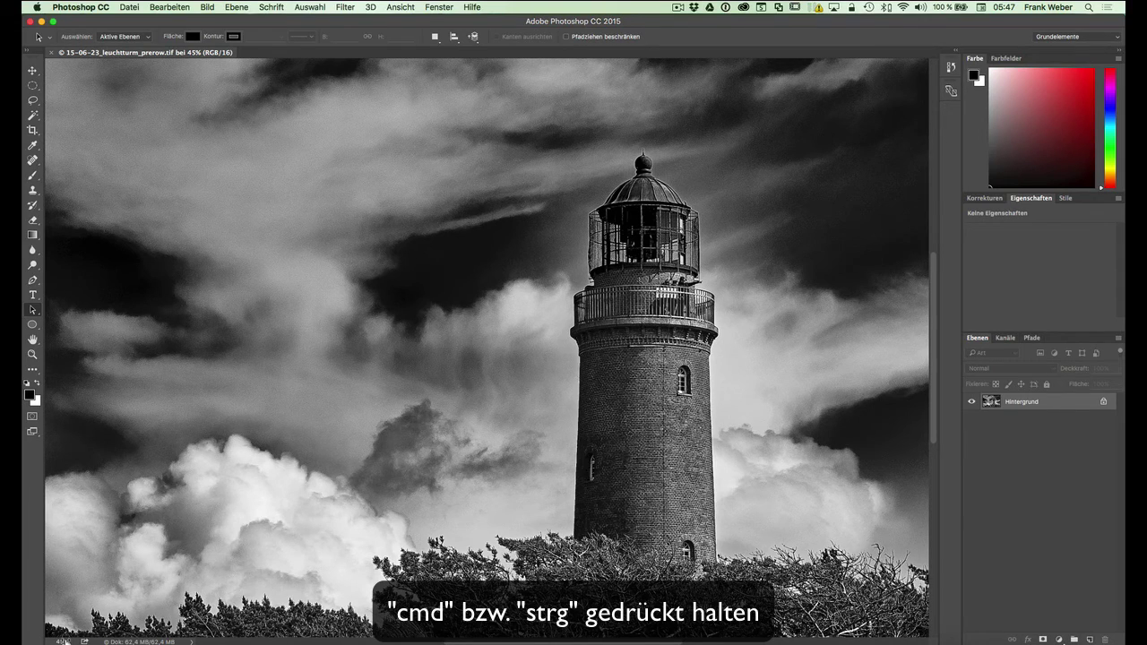
drag(63, 641, 64, 641)
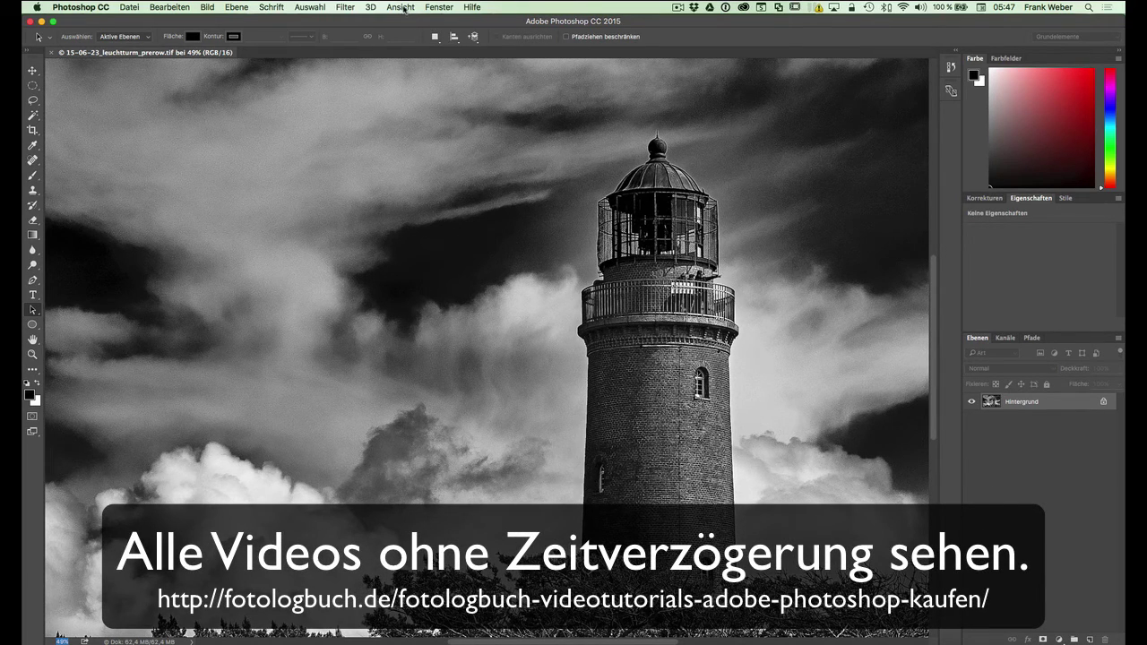
click(403, 8)
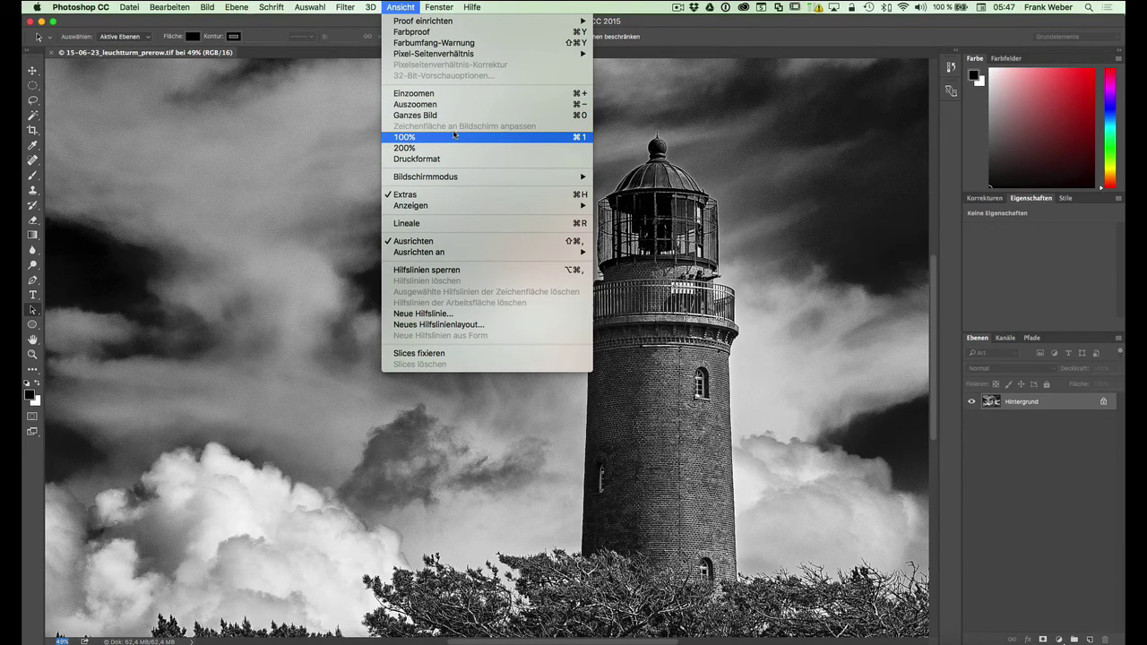
Zoom in to 200% on the lighthouse top with Cmd+plus, then back out with Cmd+minus
click(722, 45)
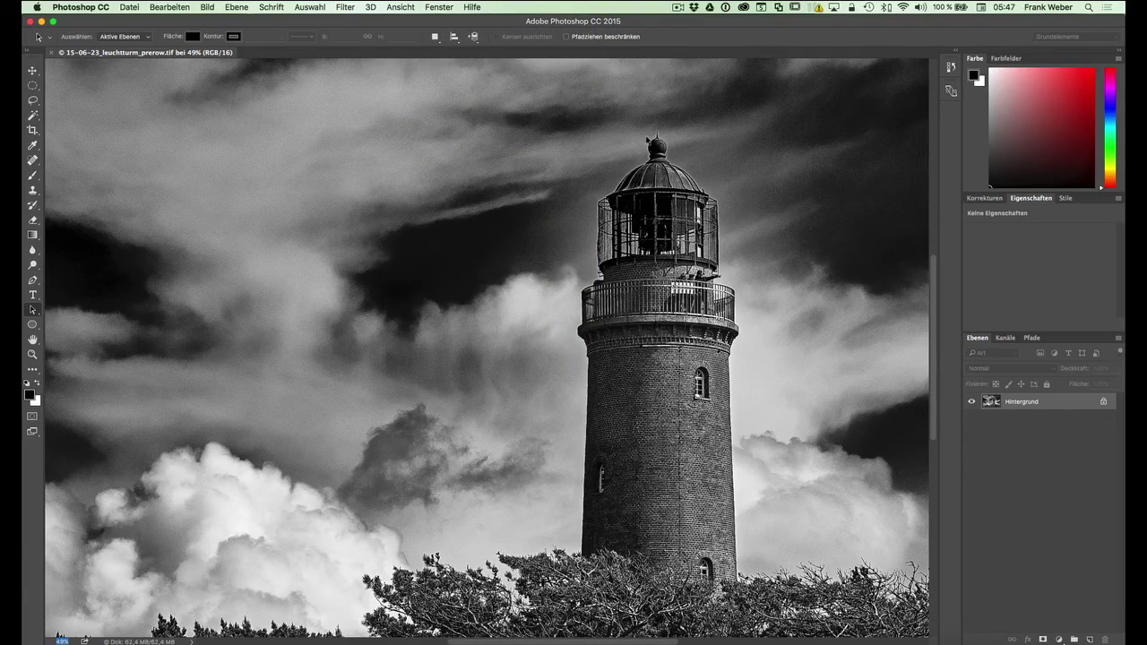
key(super+plus)
key(super+plus)
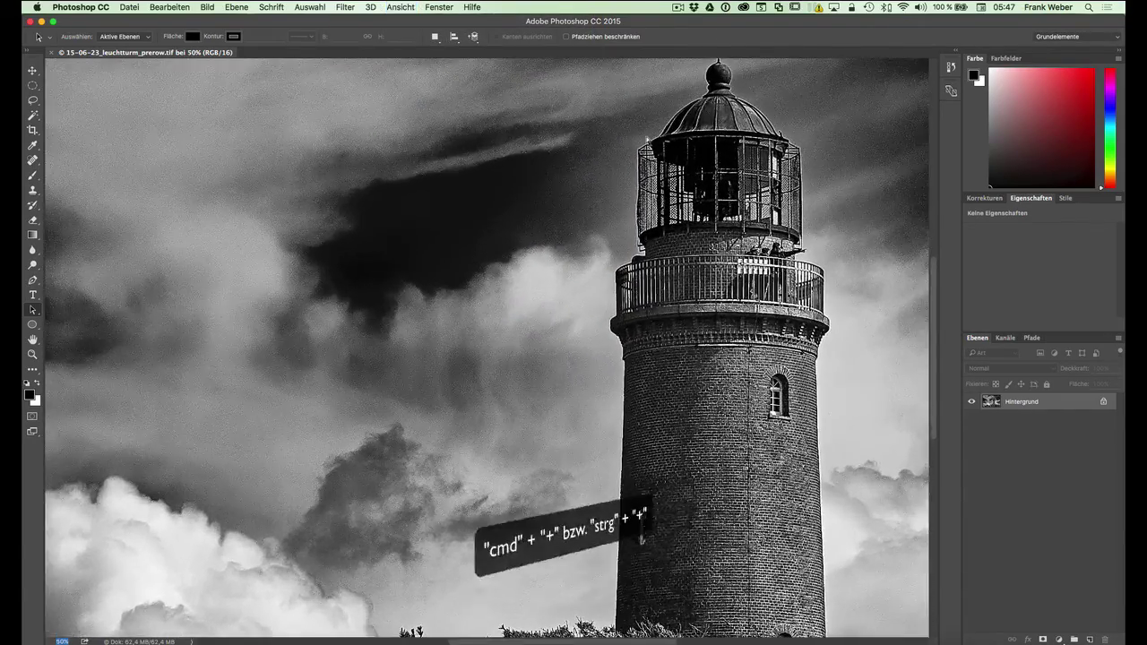
key(super+plus)
key(super+plus)
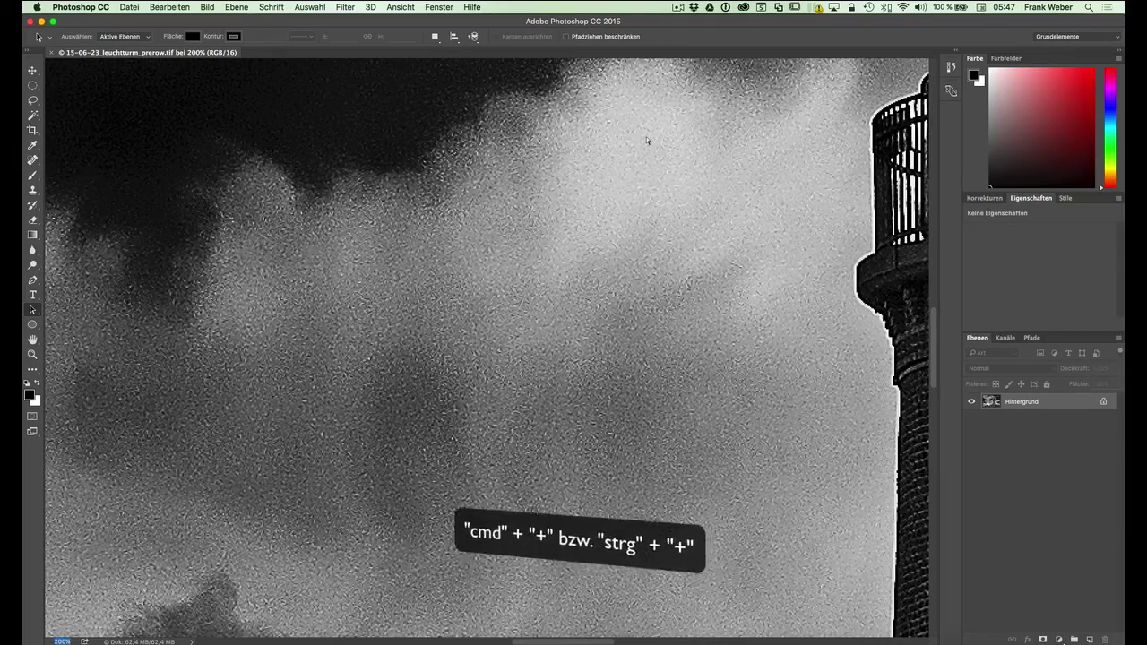
key(super+minus)
key(super+minus)
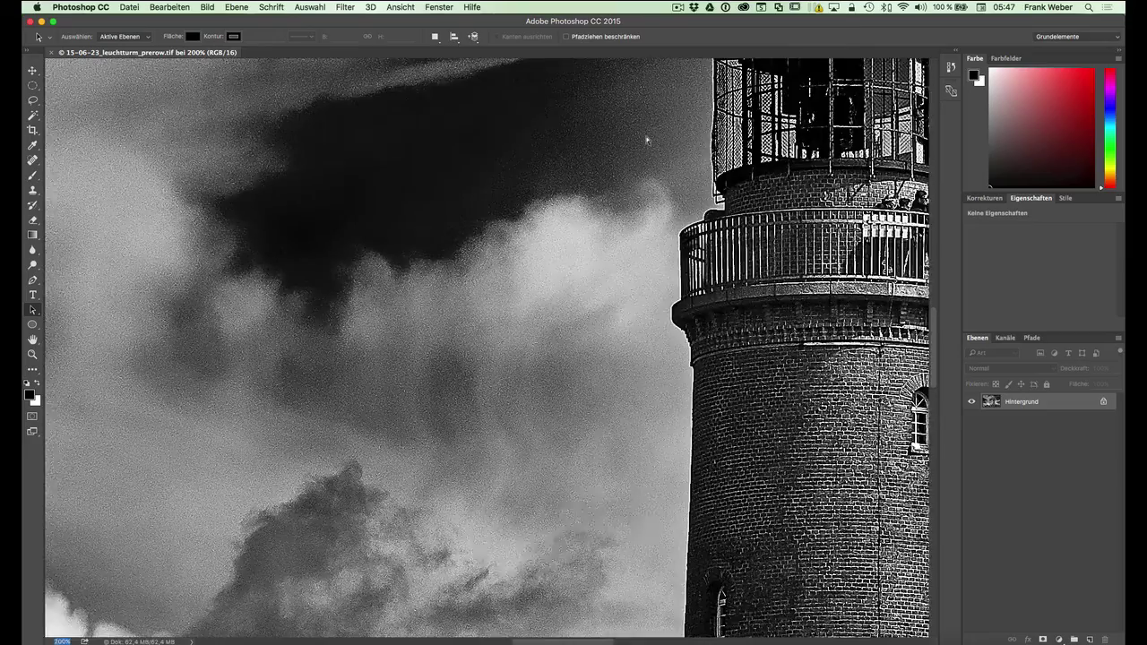
key(super+minus)
key(super+minus)
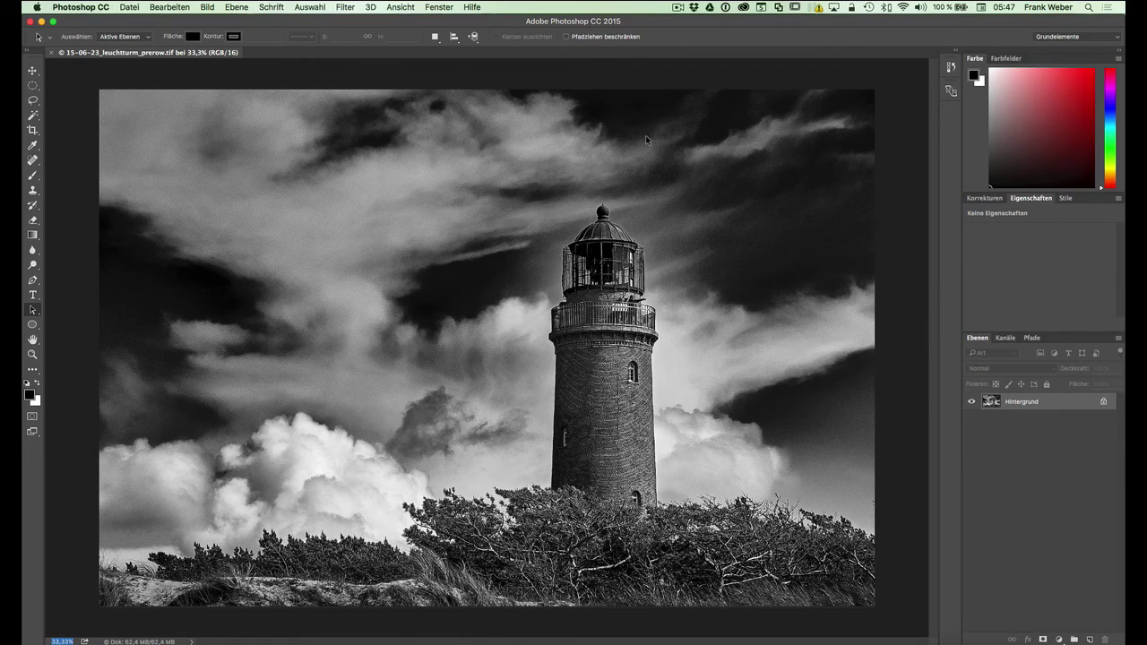
Fit the photo to screen, view it at 100%, then return to the fitted 37,2% view
key(super+0)
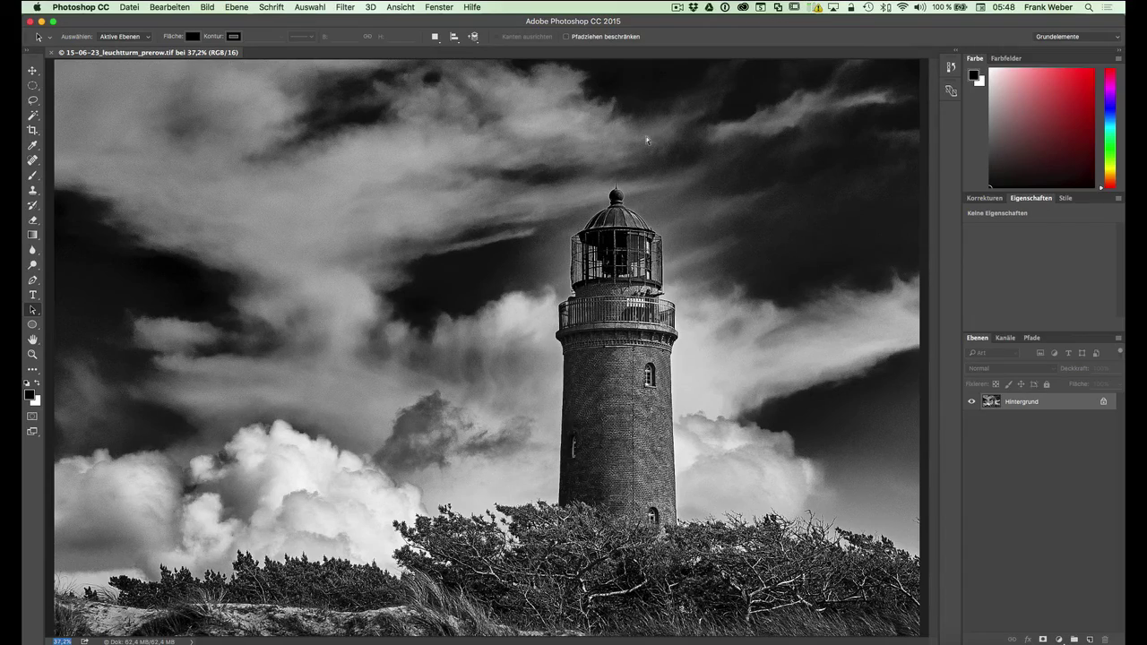
key(super+1)
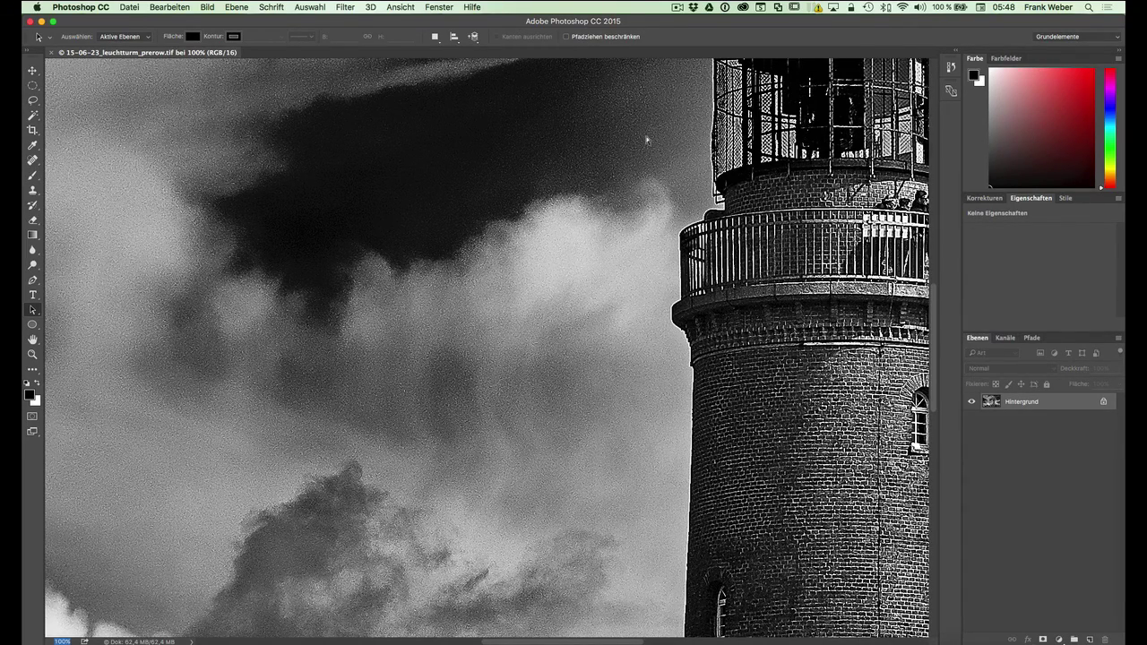
key(super+0)
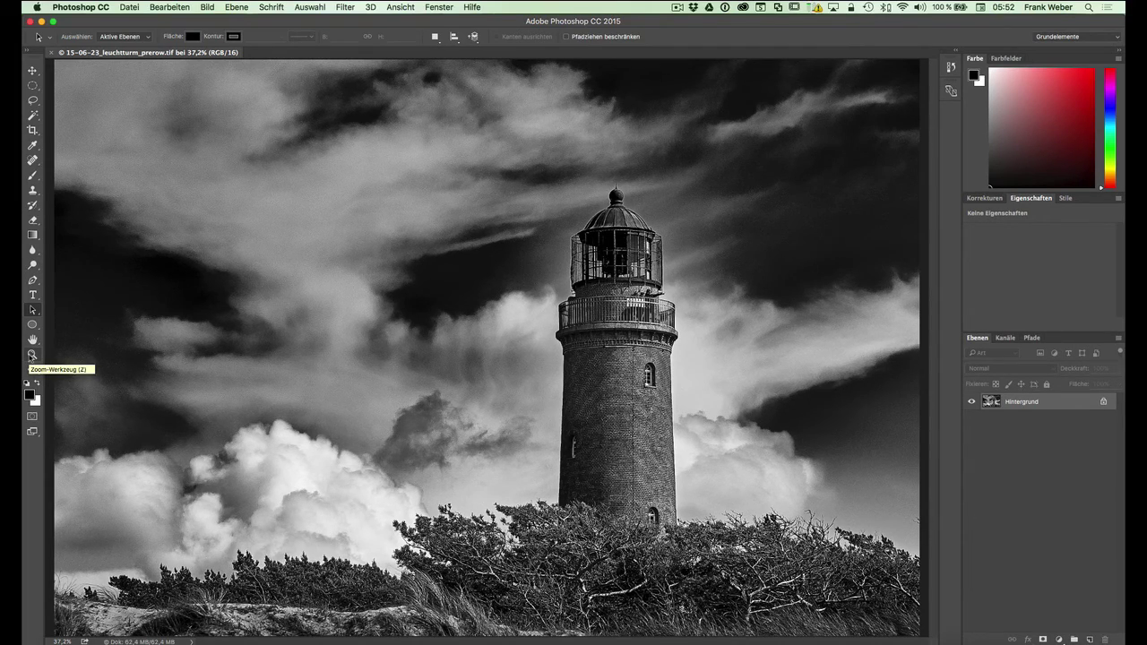
With the Zoom tool (Z), click on the lantern to zoom in to 200%
key(z)
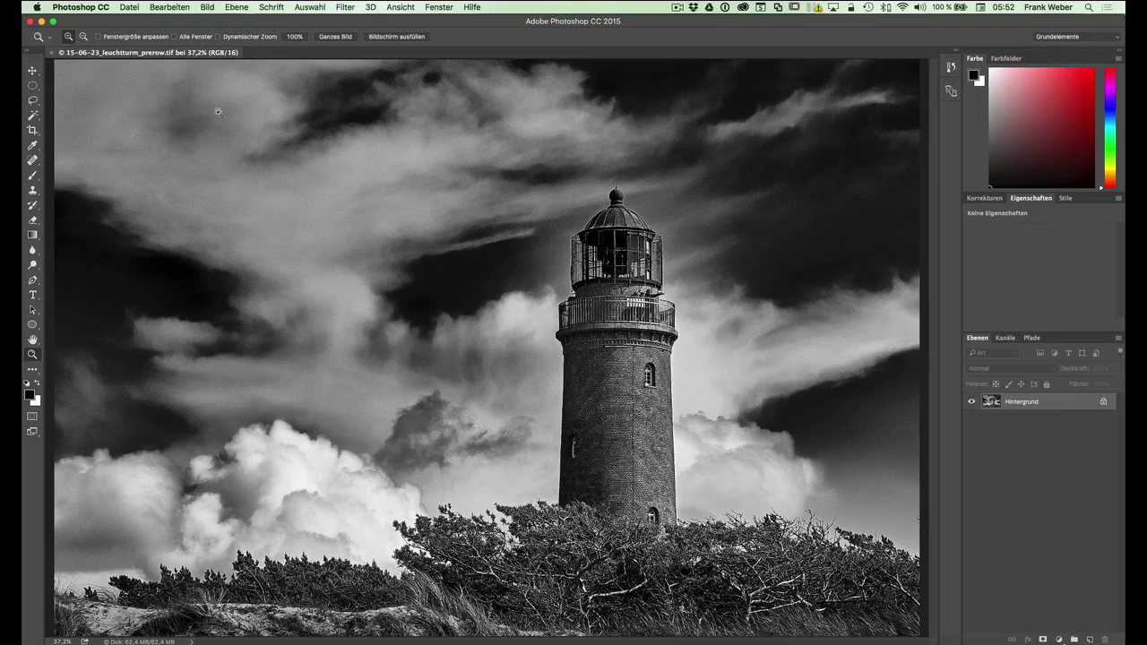
click(631, 278)
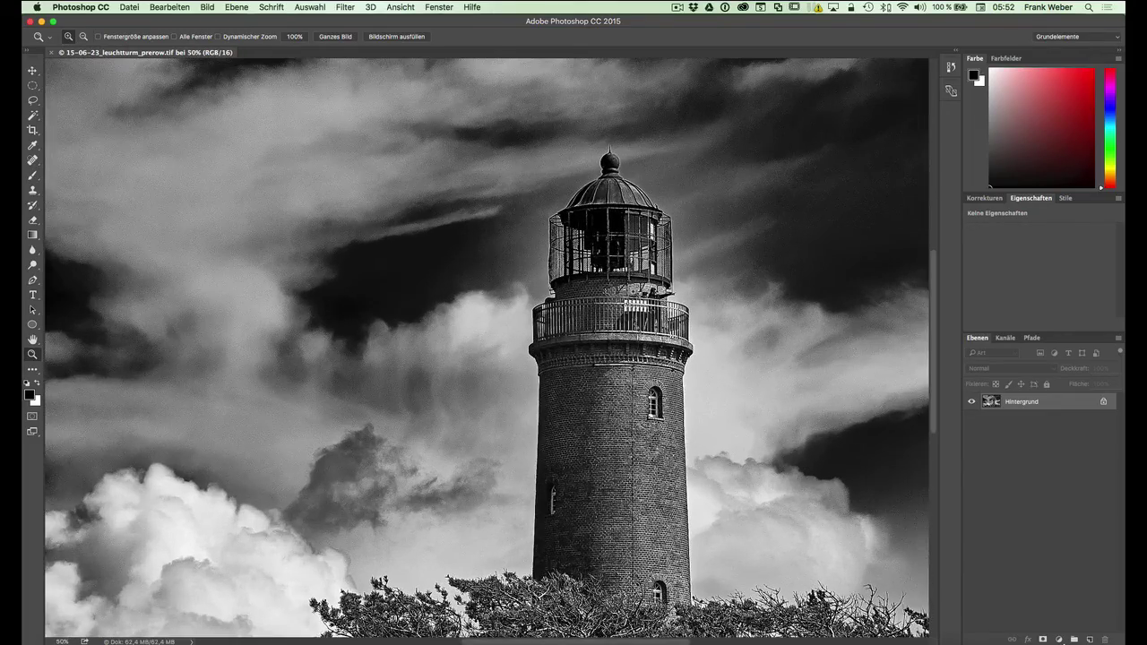
click(632, 278)
click(631, 278)
click(625, 278)
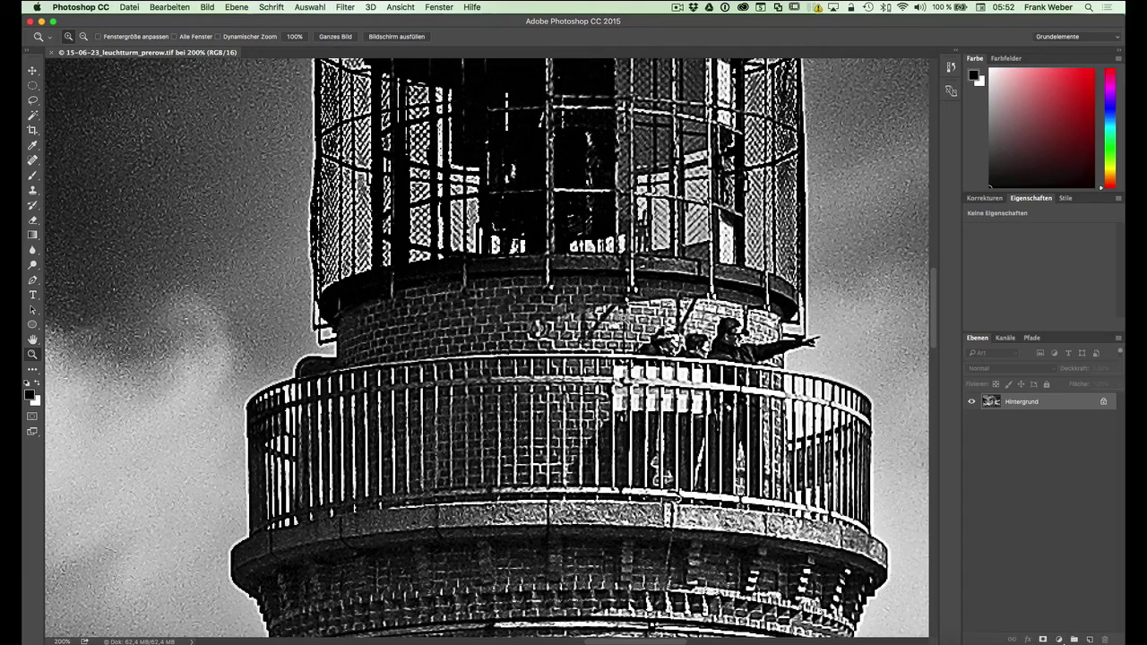
Alt-click to zoom out to 50%, then to the whole photo at 33,33%
key(alt)
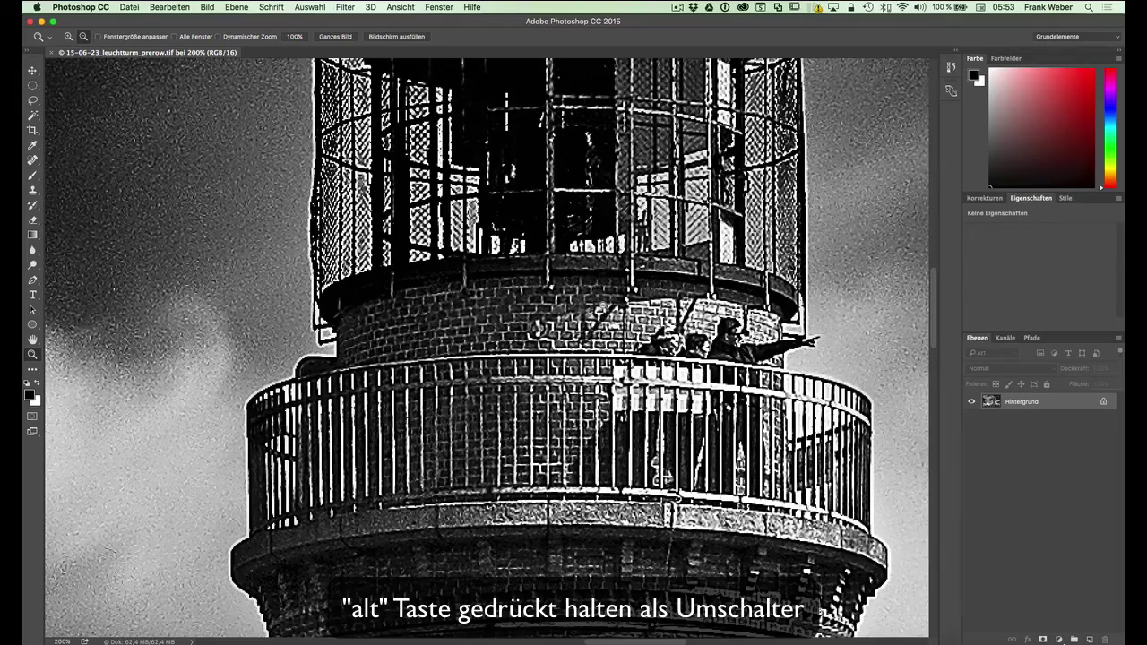
alt+click(602, 309)
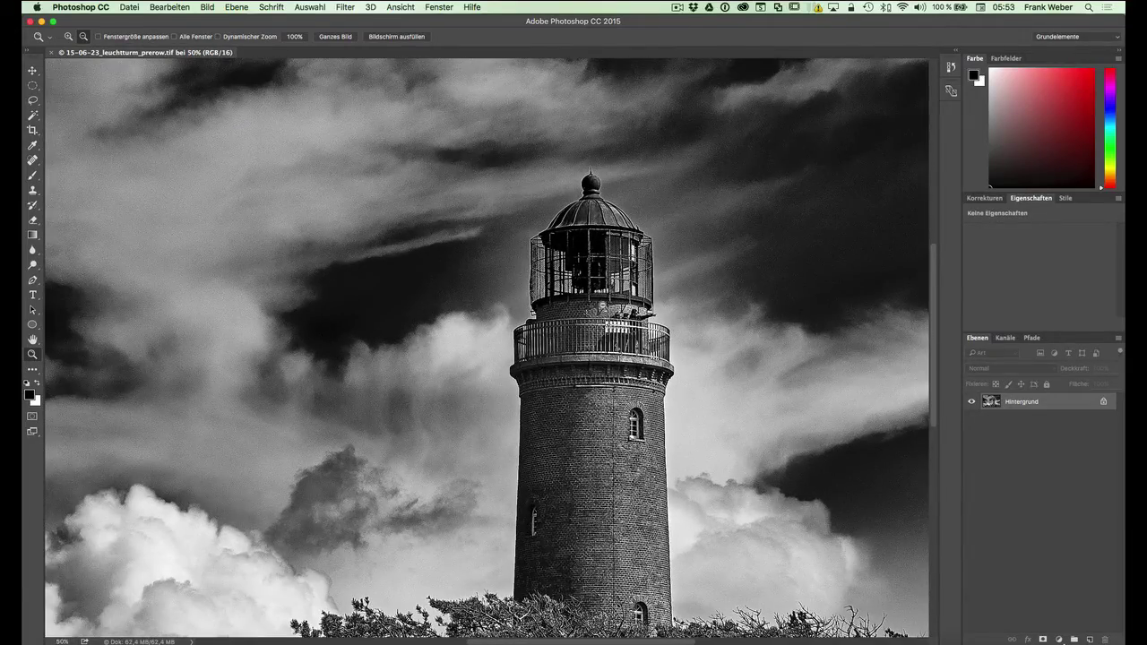
alt+click(601, 306)
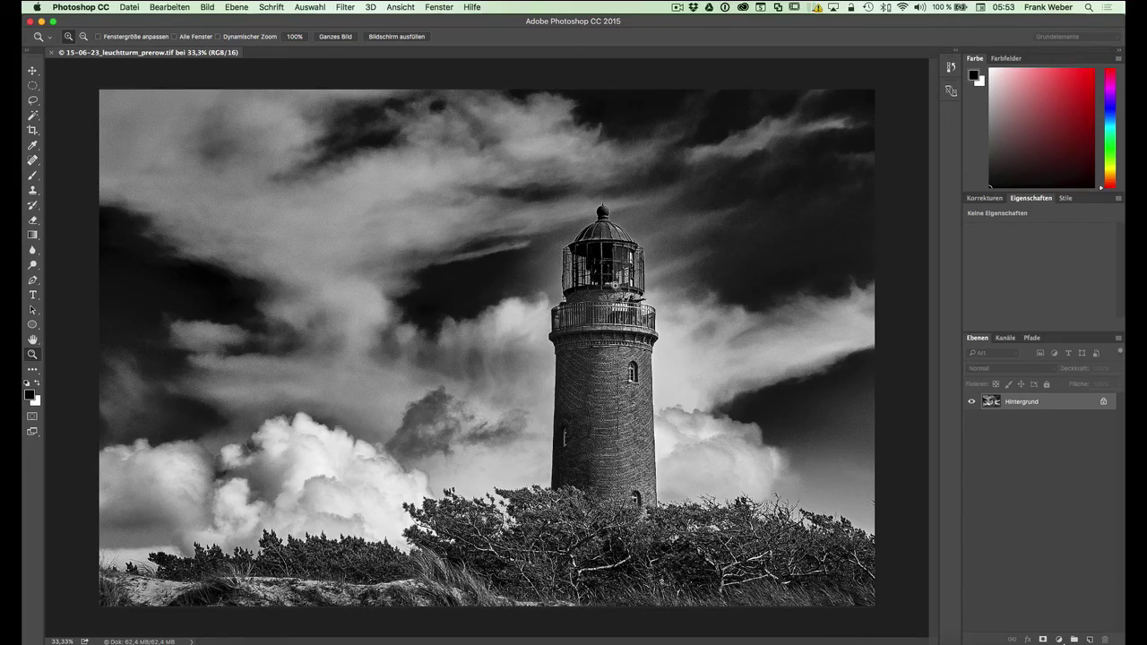
Scrub-zoom toward the lantern, then marquee-zoom the lighthouse top to about 134%
drag(602, 264, 616, 286)
key(alt)
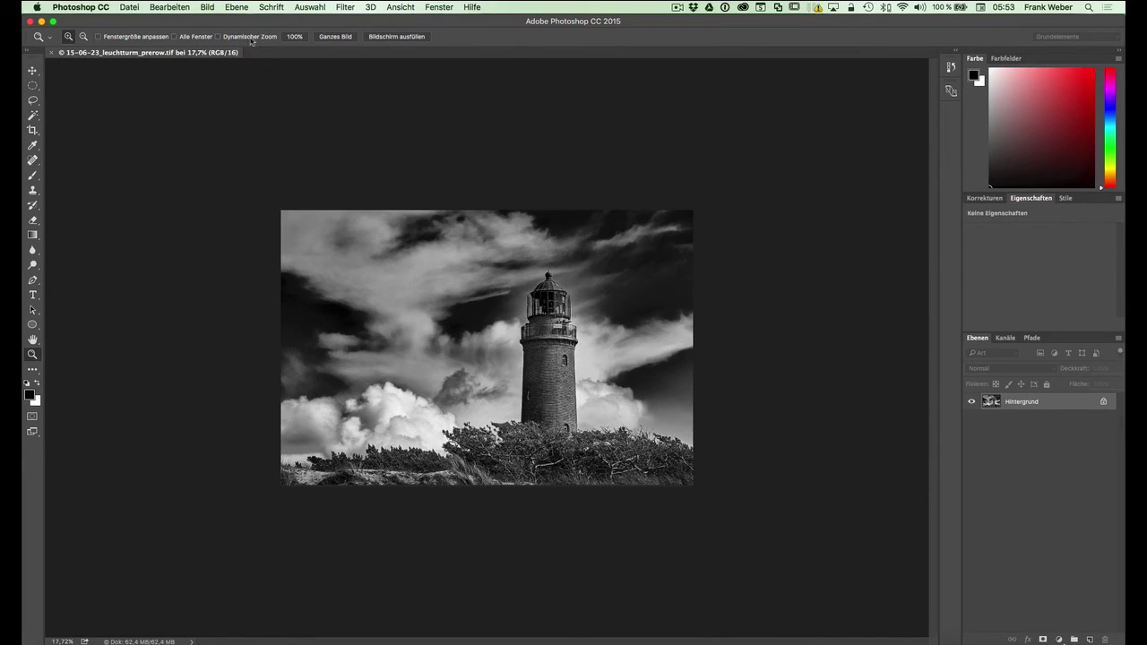
drag(494, 266, 606, 343)
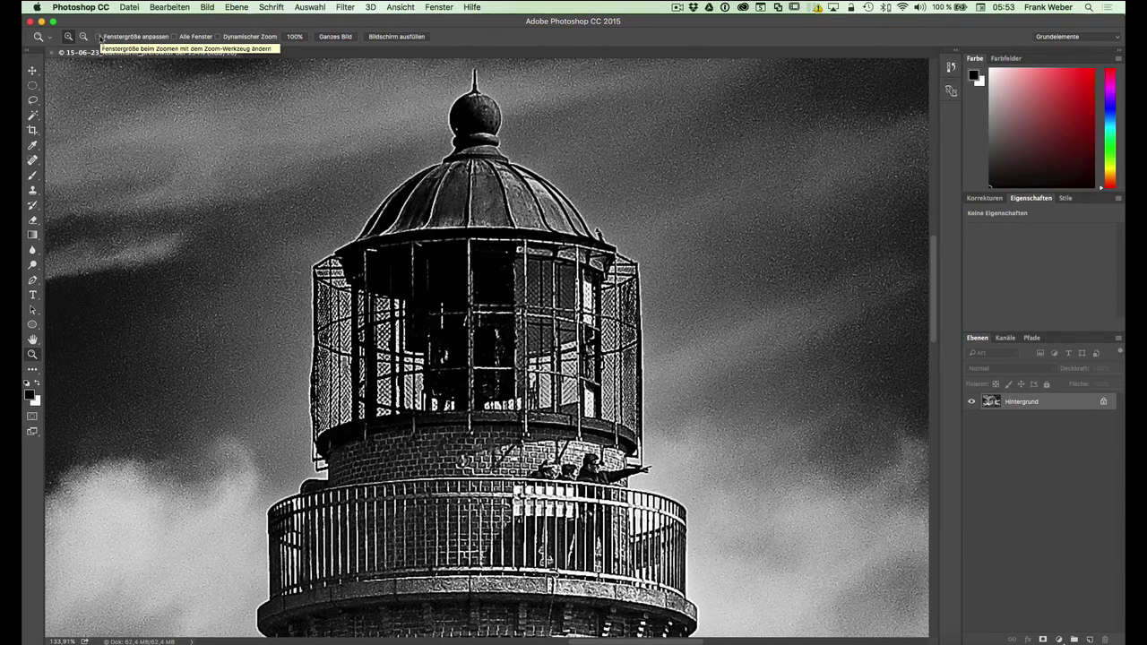
Enable Fenstergröße anpassen and turn off Fenster > Anwendungsrahmen so the document floats
click(98, 36)
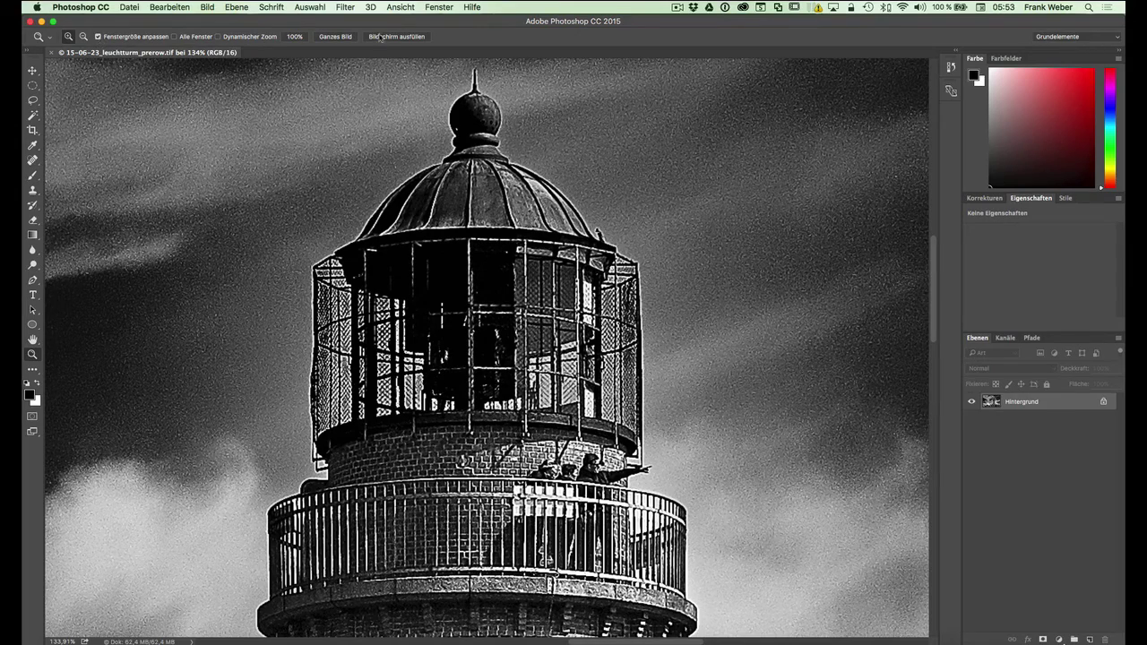
click(439, 7)
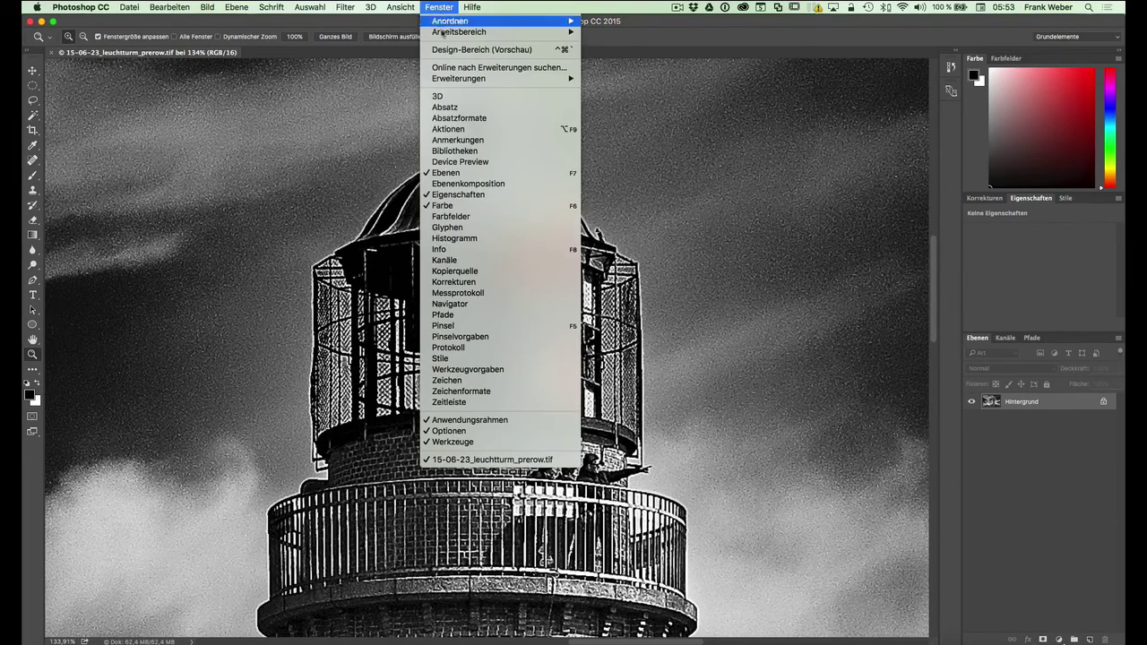
click(459, 421)
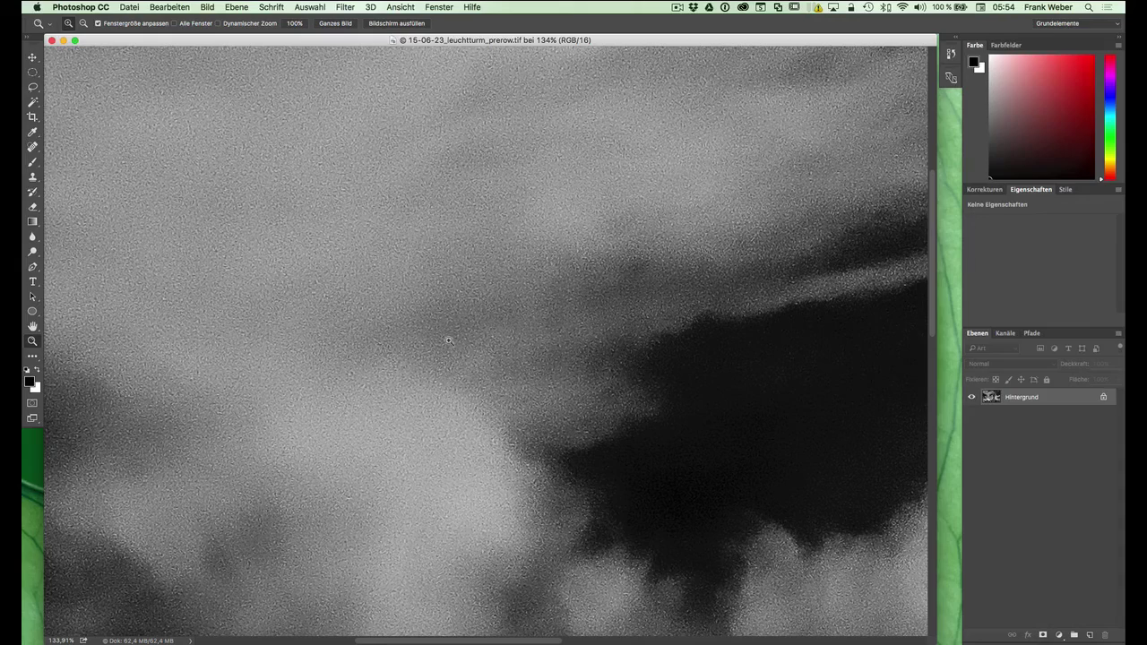
Zoom out to 12,5% so the window shrinks, then re-enable Anwendungsrahmen
alt+click(479, 313)
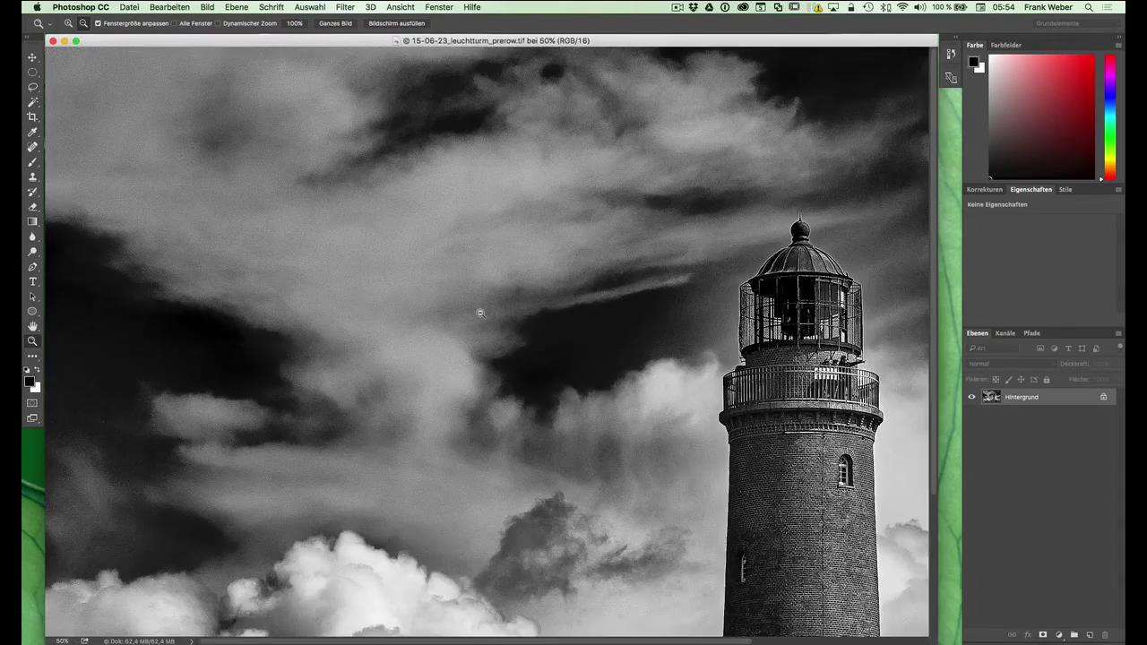
alt+click(480, 313)
alt+click(328, 229)
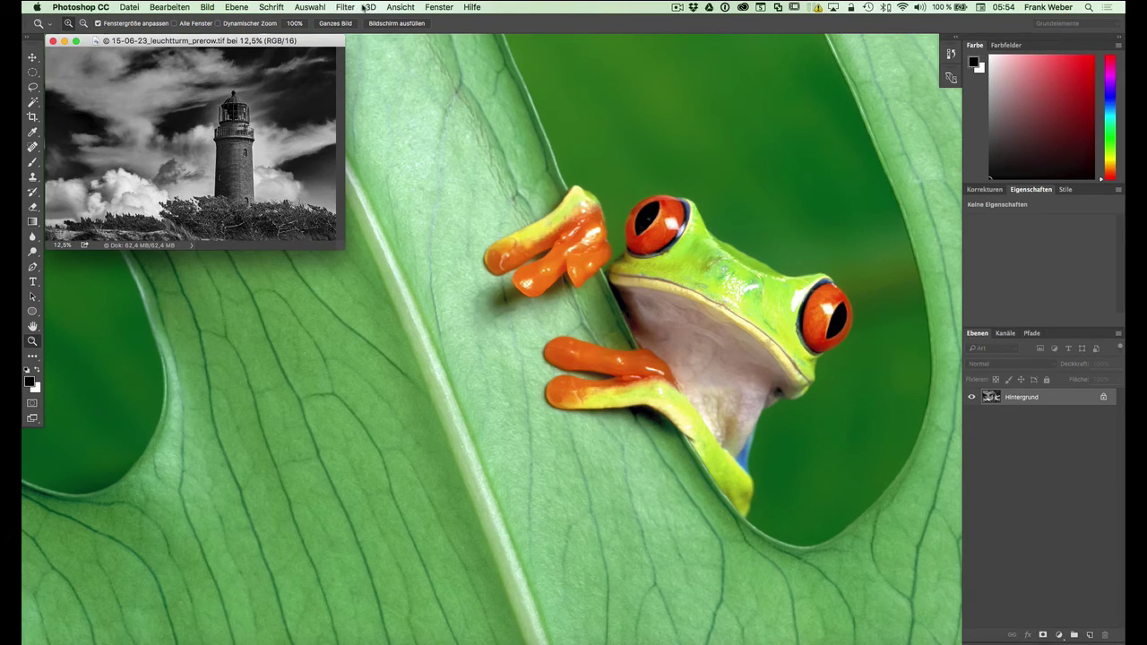
click(439, 7)
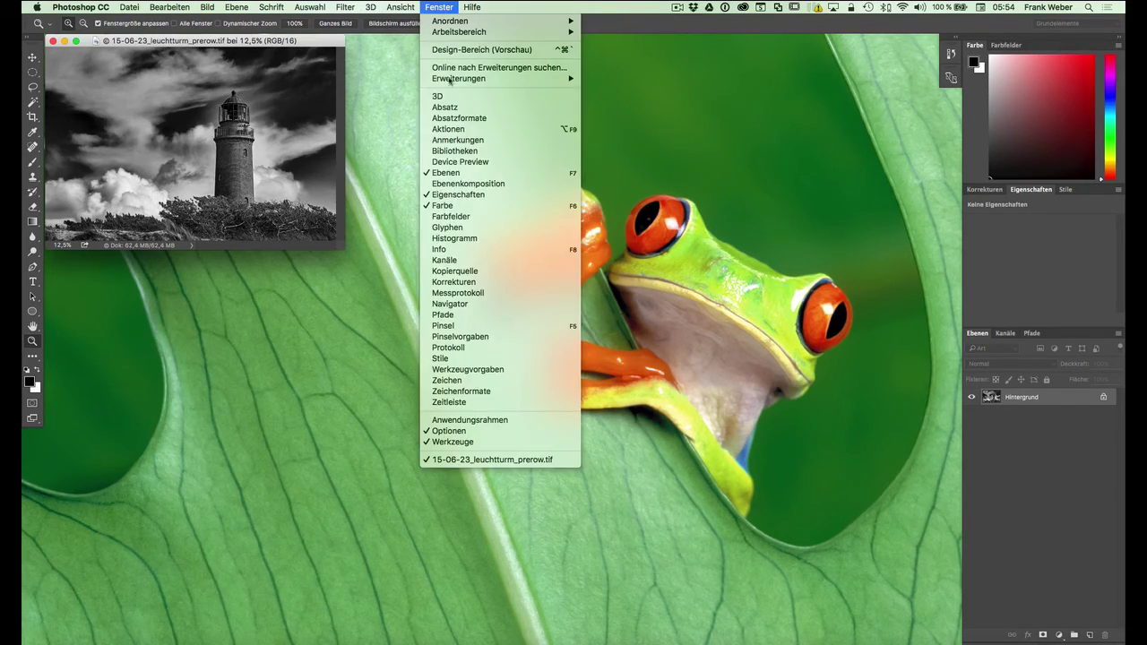
click(505, 419)
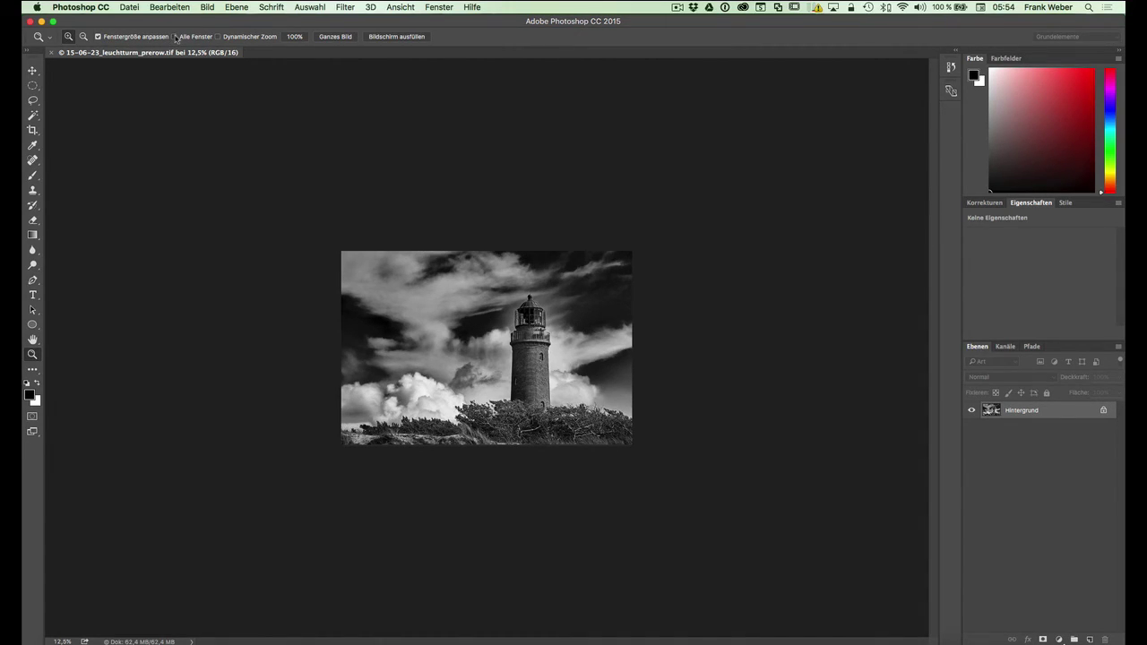
Toggle zooming all windows on and off, and enable Scrubby Zoom
click(175, 37)
click(174, 37)
click(217, 37)
Scrub-drag on the lighthouse to zoom in, then back out to about 63.6%
click(529, 328)
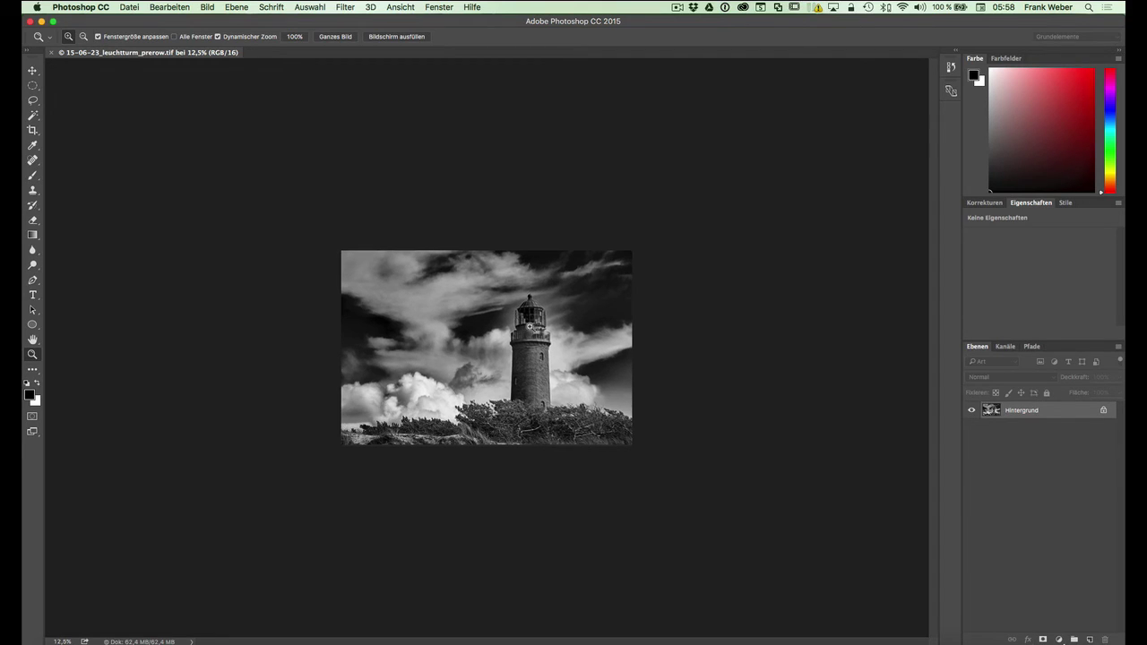
drag(528, 328, 591, 327)
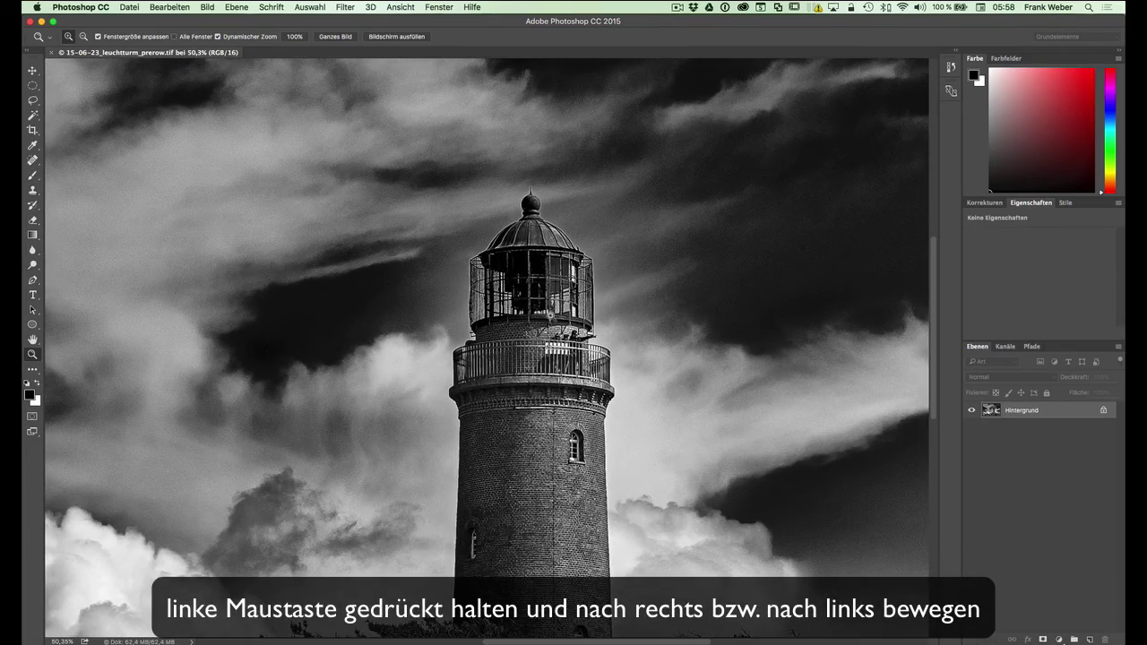
mouse_move(550, 315)
mouse_down()
mouse_move(497, 313)
mouse_move(620, 316)
mouse_move(570, 316)
mouse_up()
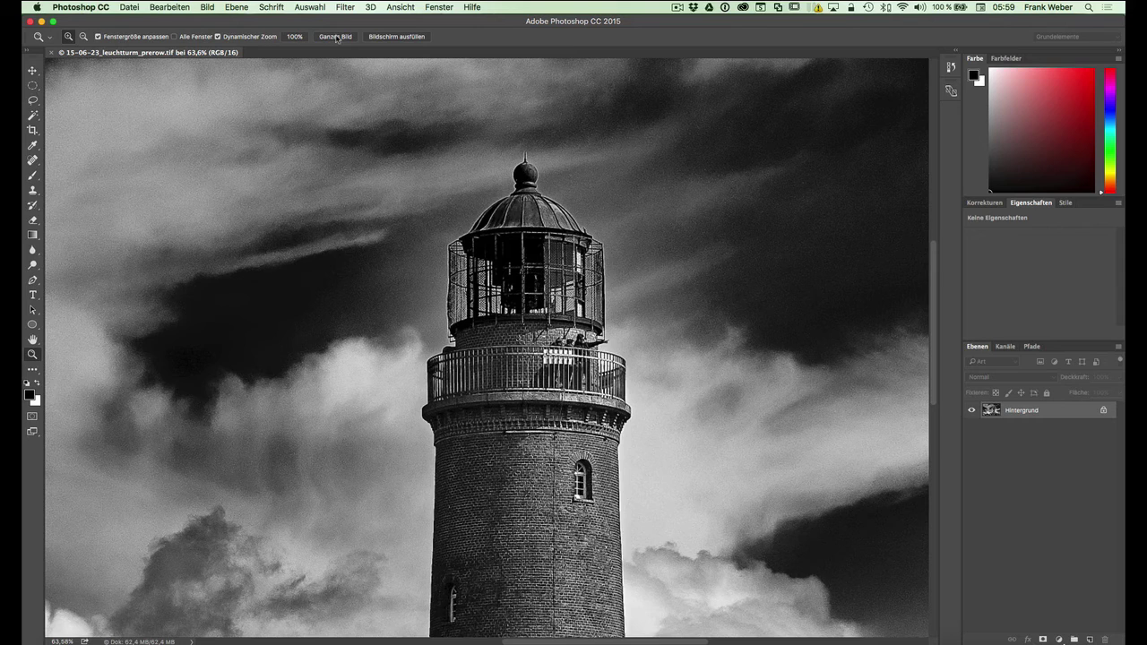
Cycle through Ganzes Bild, Bildschirm ausfüllen and 100%, ending with Ganzes Bild to fit the photo
click(336, 37)
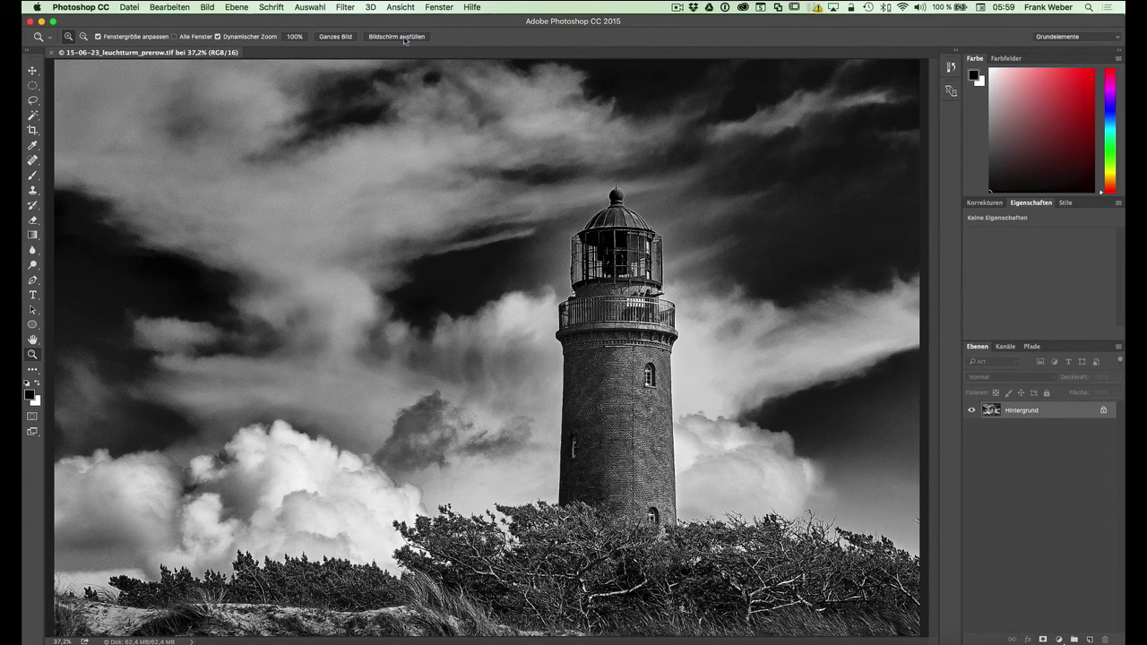
click(396, 36)
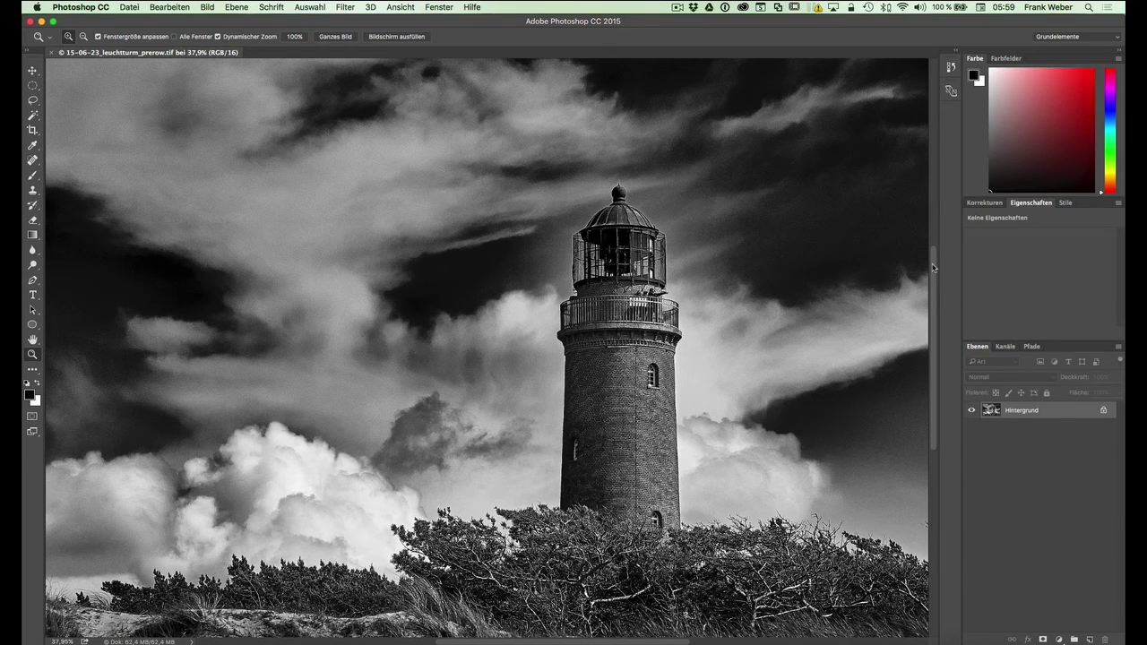
mouse_move(932, 267)
mouse_down()
mouse_move(928, 290)
mouse_move(933, 230)
mouse_up()
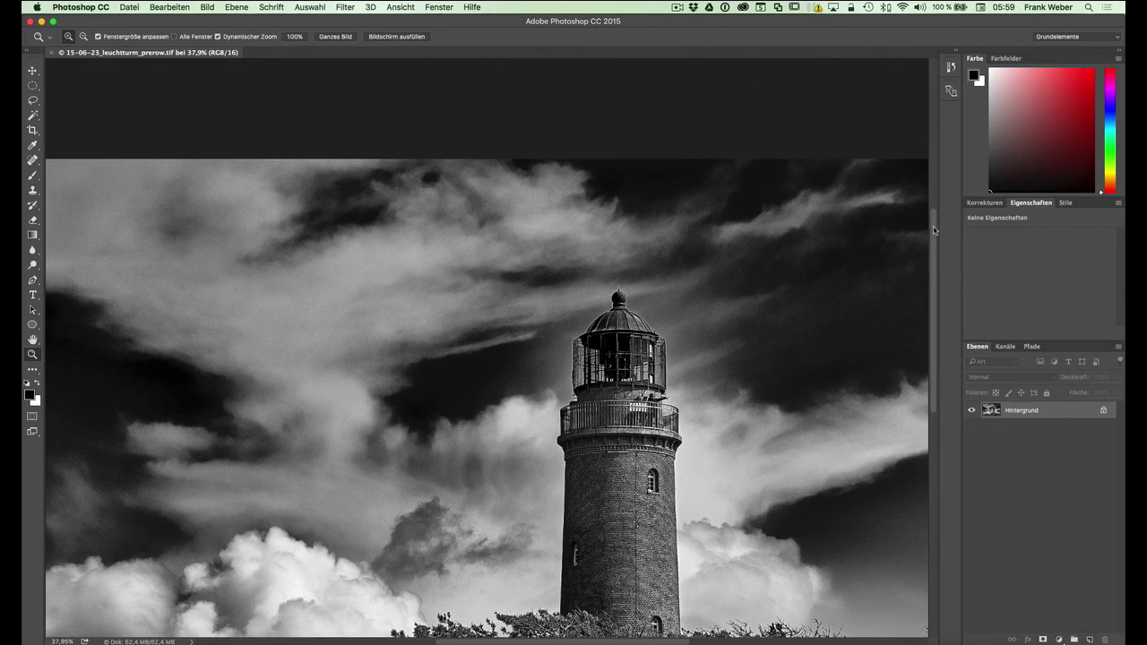
click(337, 38)
click(295, 37)
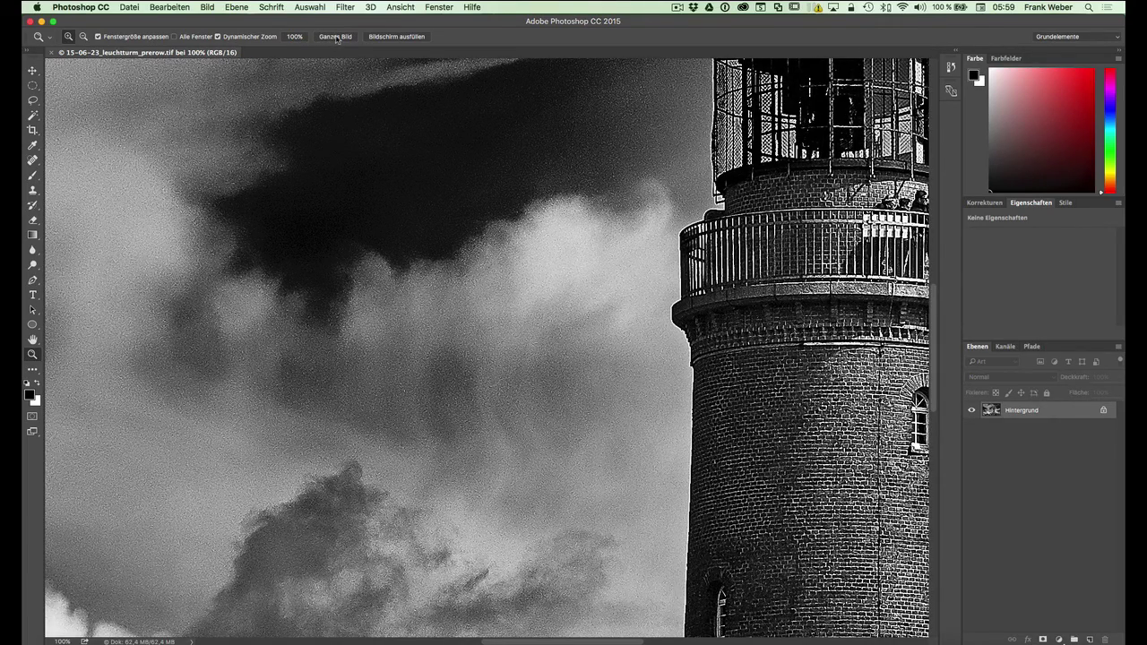
click(337, 37)
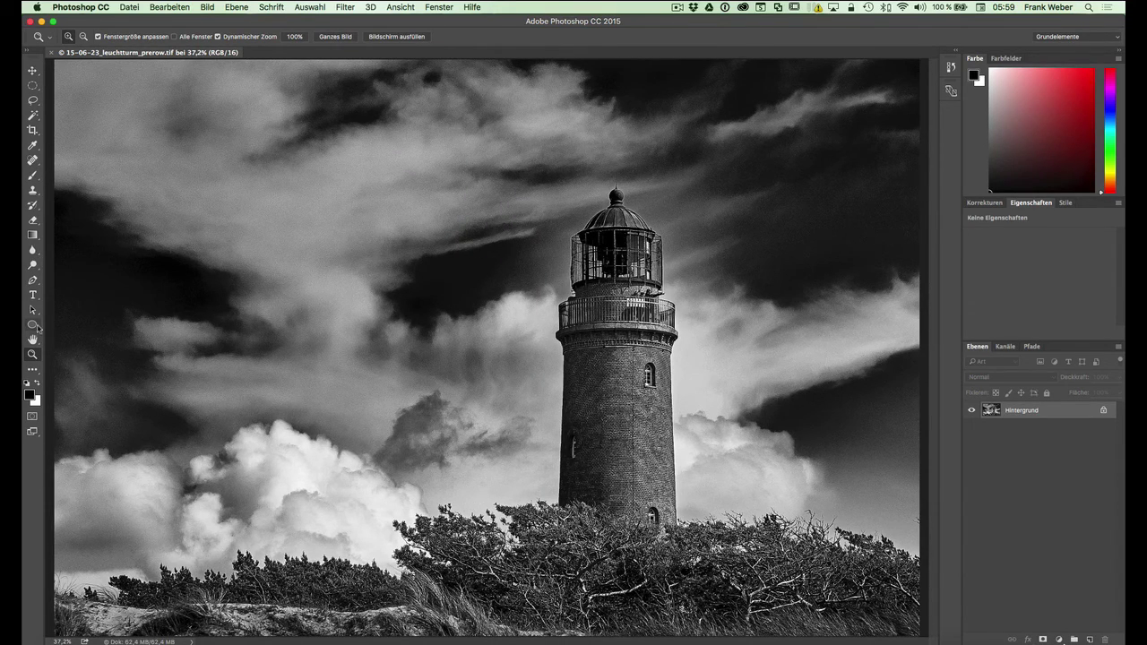
Select the Path Selection tool and Alt+Space-click to zoom out until the photo is small
click(33, 310)
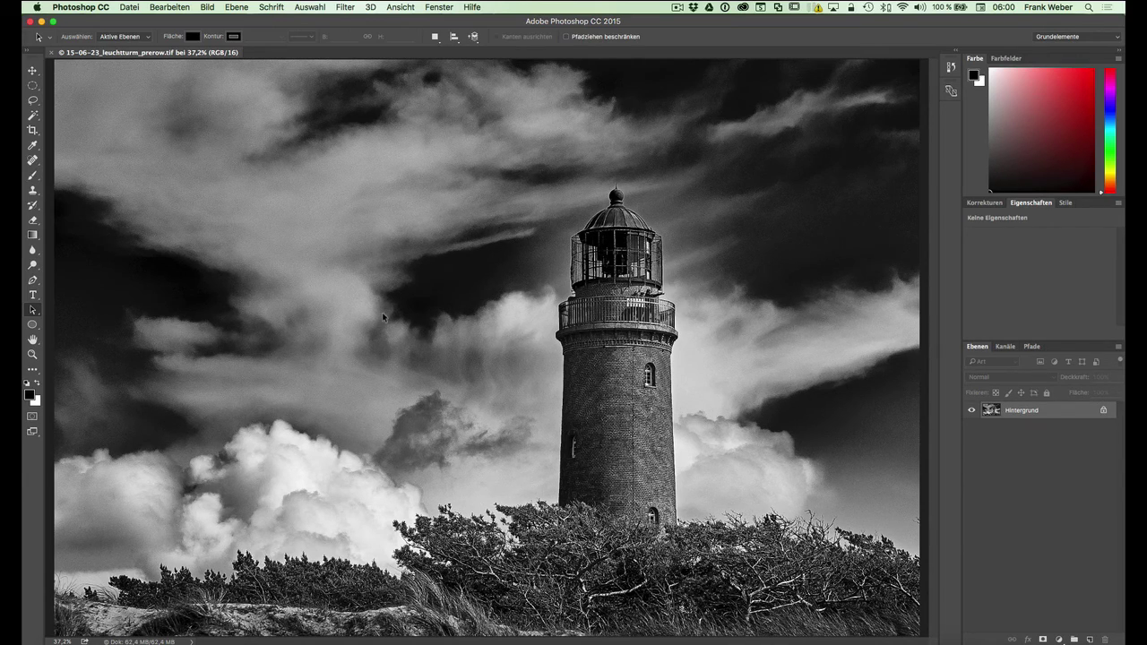
key(alt+space)
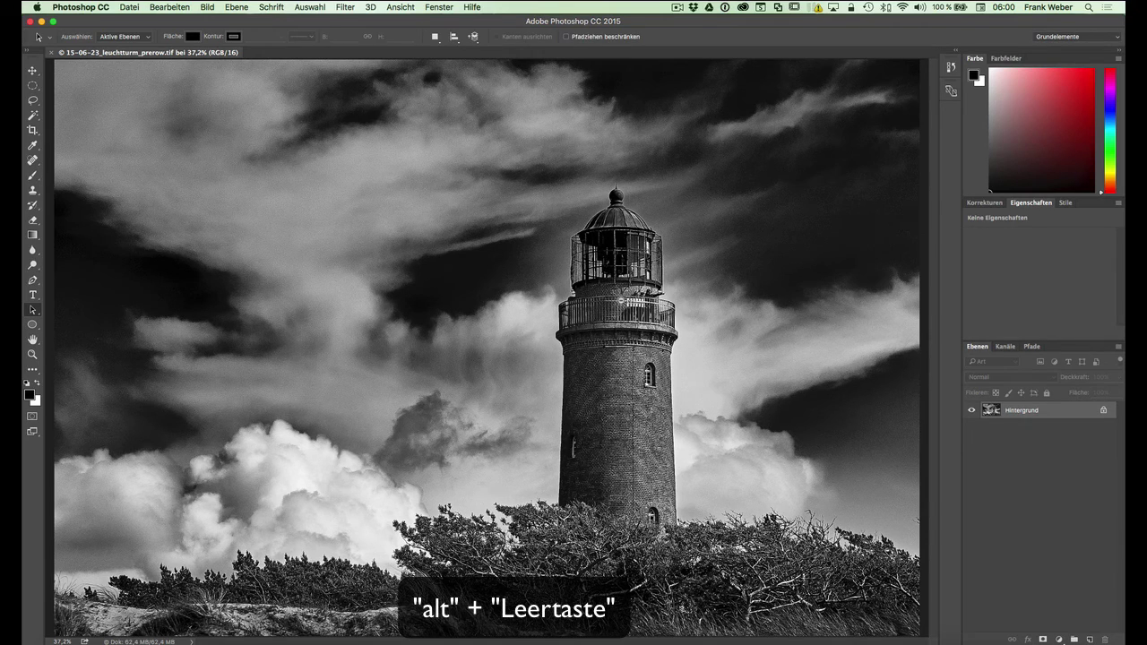
alt+click(618, 302)
alt+click(618, 303)
alt+click(617, 305)
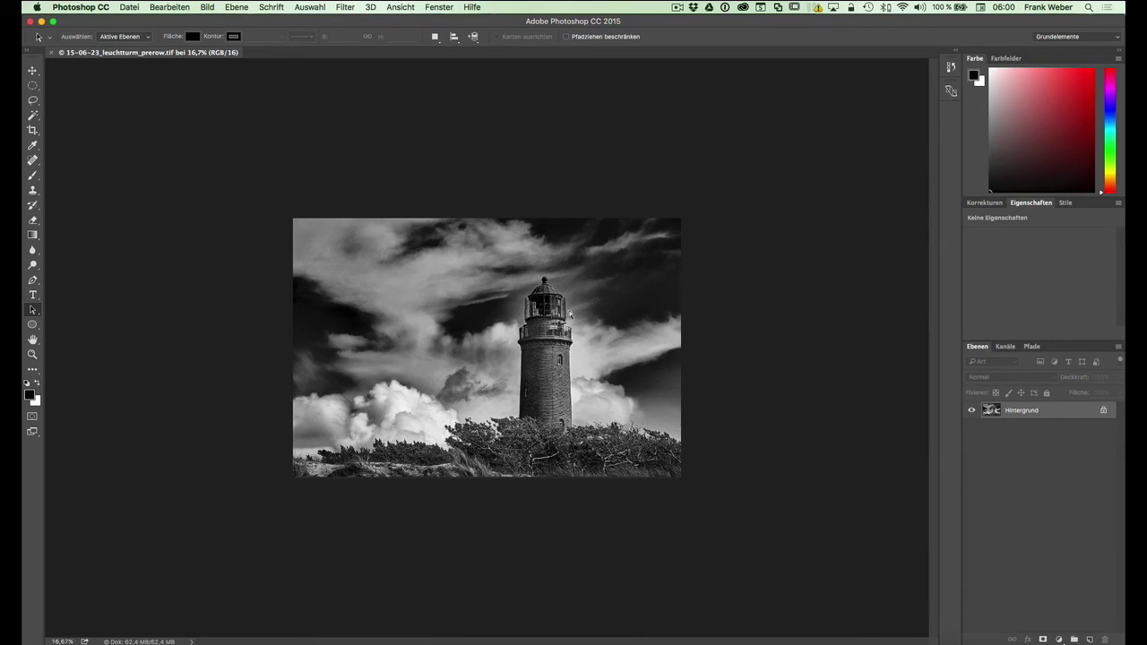
Cmd+Space-click to zoom in to 50% on the lighthouse, then scrub-zoom around its top
key(super+space)
key(Escape)
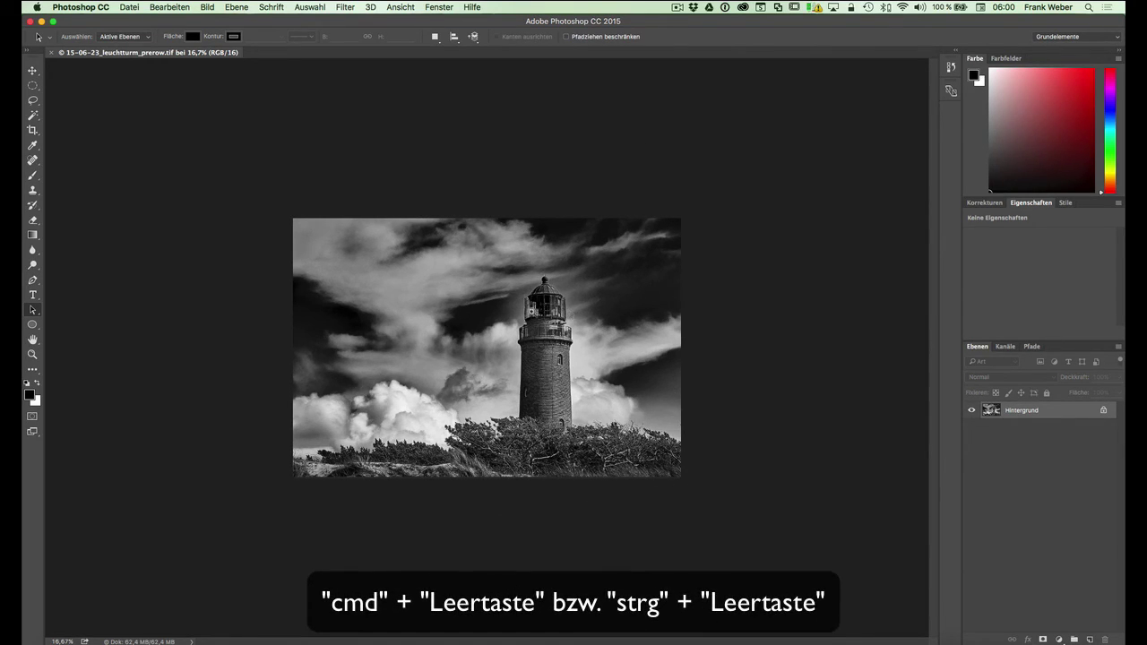
super+click(549, 314)
super+click(569, 314)
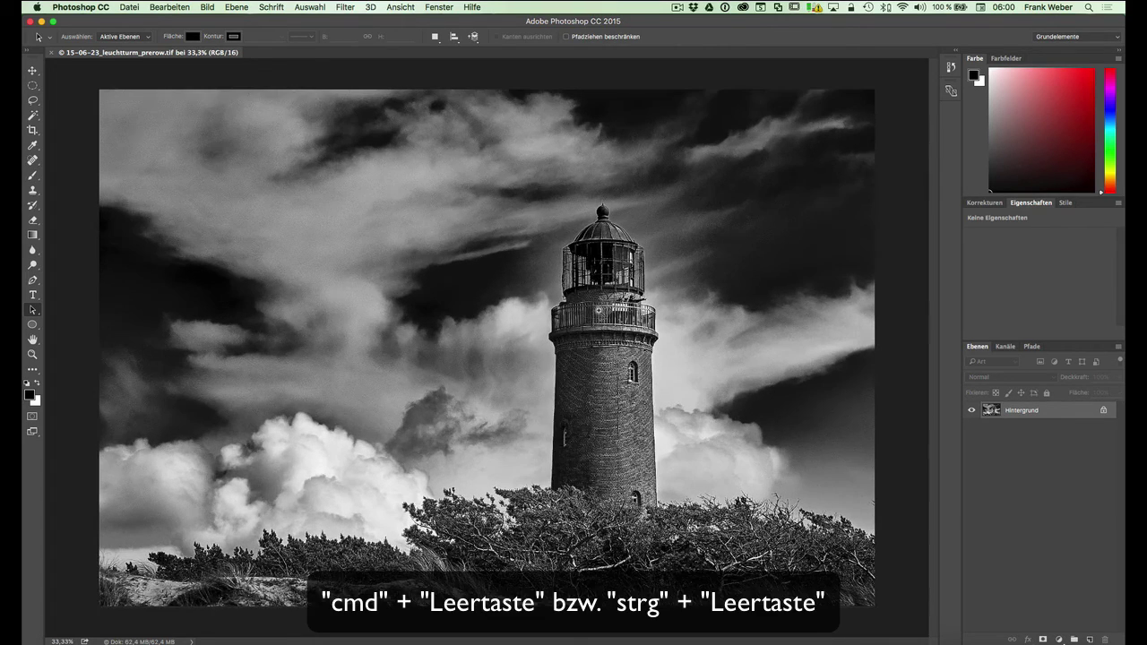
super+click(601, 310)
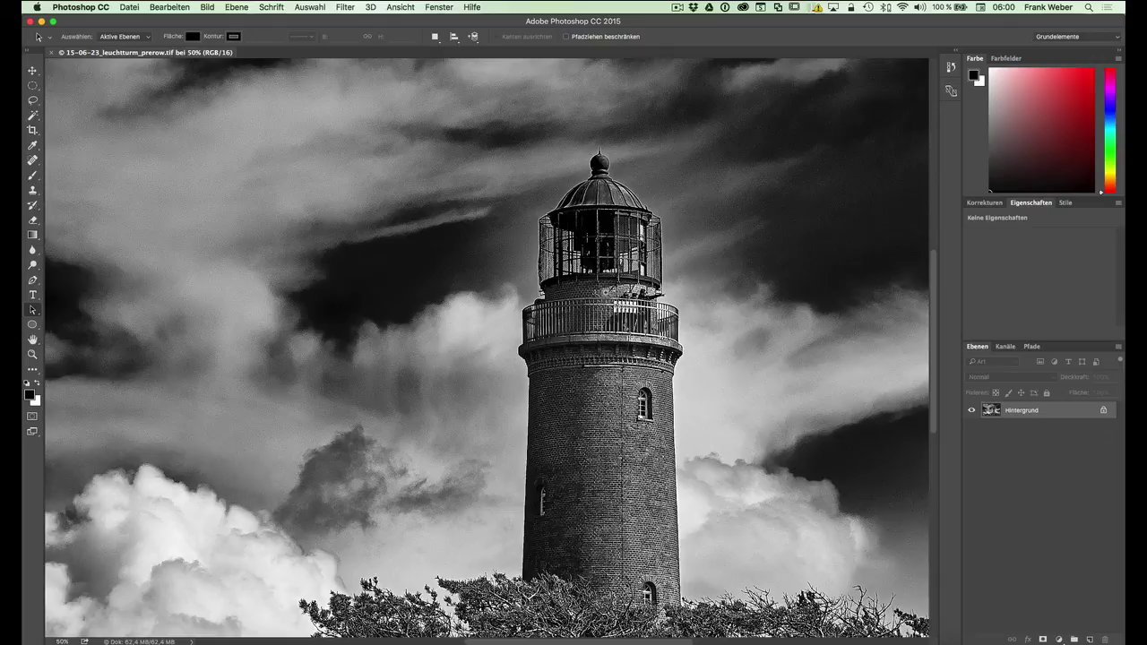
drag(600, 314, 645, 314)
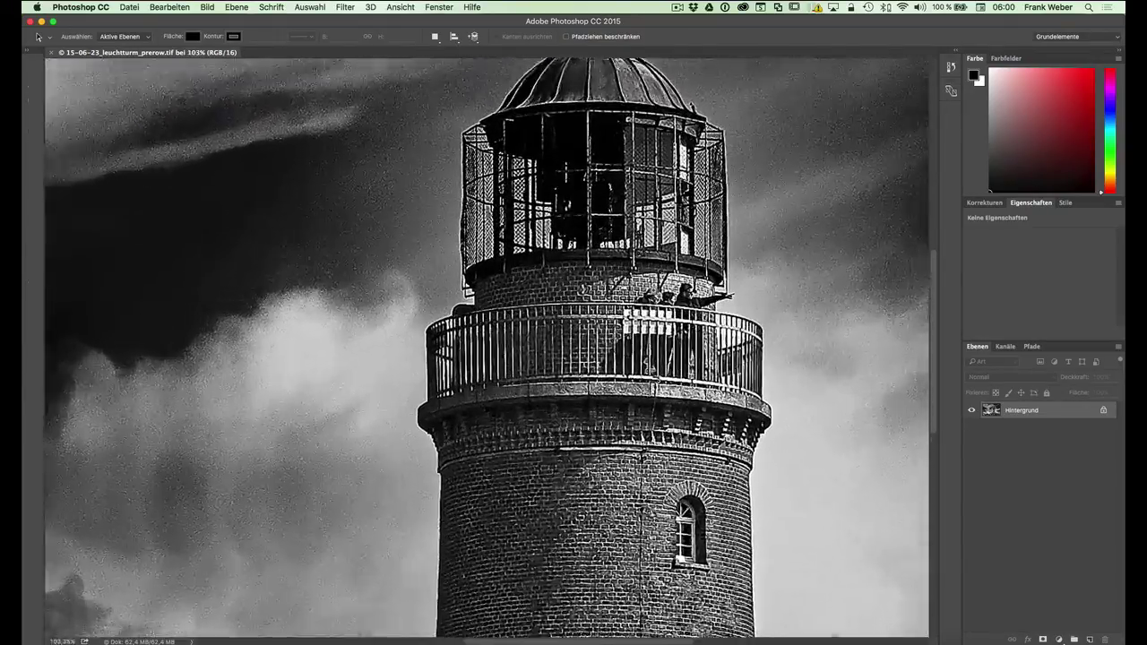
mouse_move(645, 314)
mouse_down()
mouse_move(612, 285)
mouse_move(571, 286)
mouse_move(632, 286)
mouse_up()
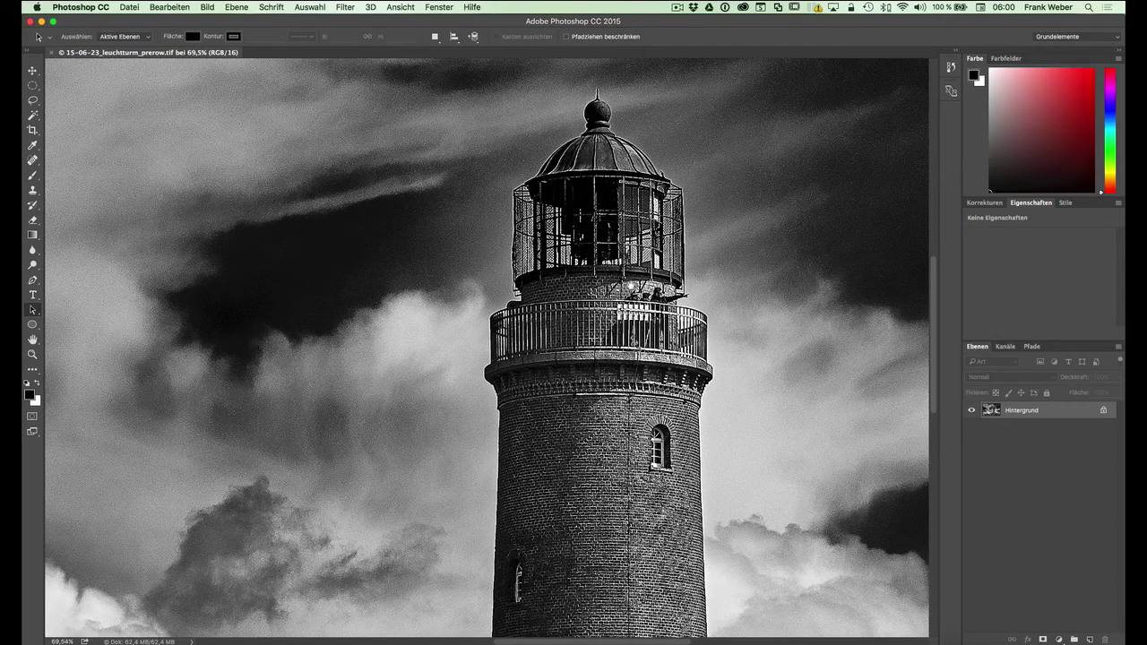
Alt-scroll the mouse wheel in and out, ending at 37.2% with the whole image visible
scroll(632, 285, up, 5)
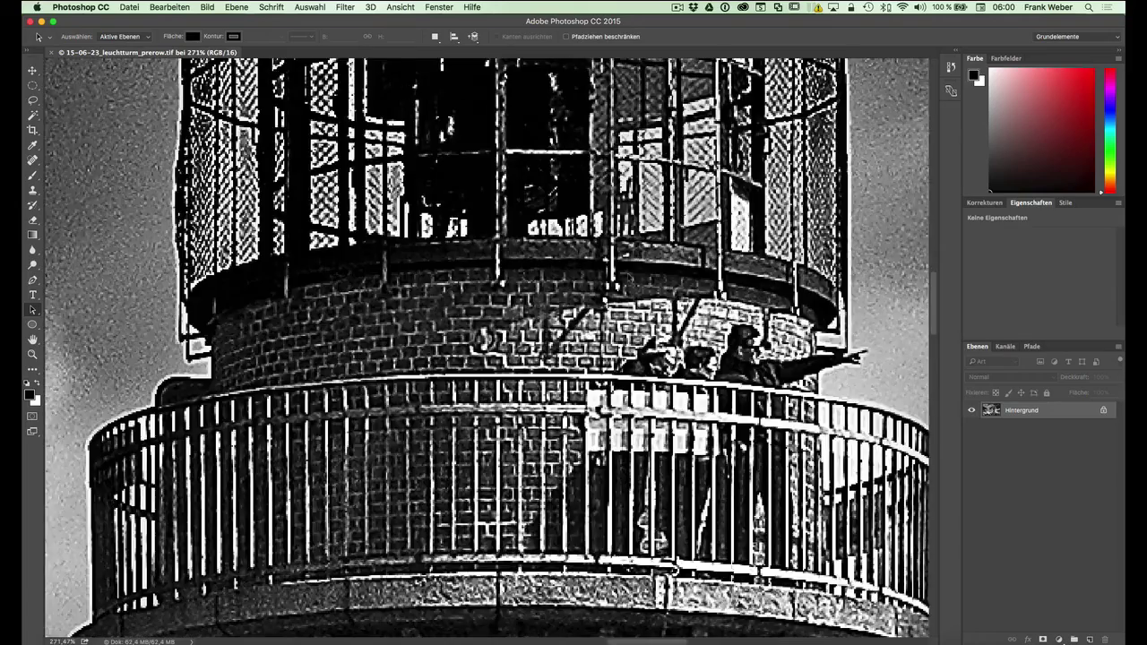
scroll(627, 275, down, 3)
scroll(626, 272, down, 5)
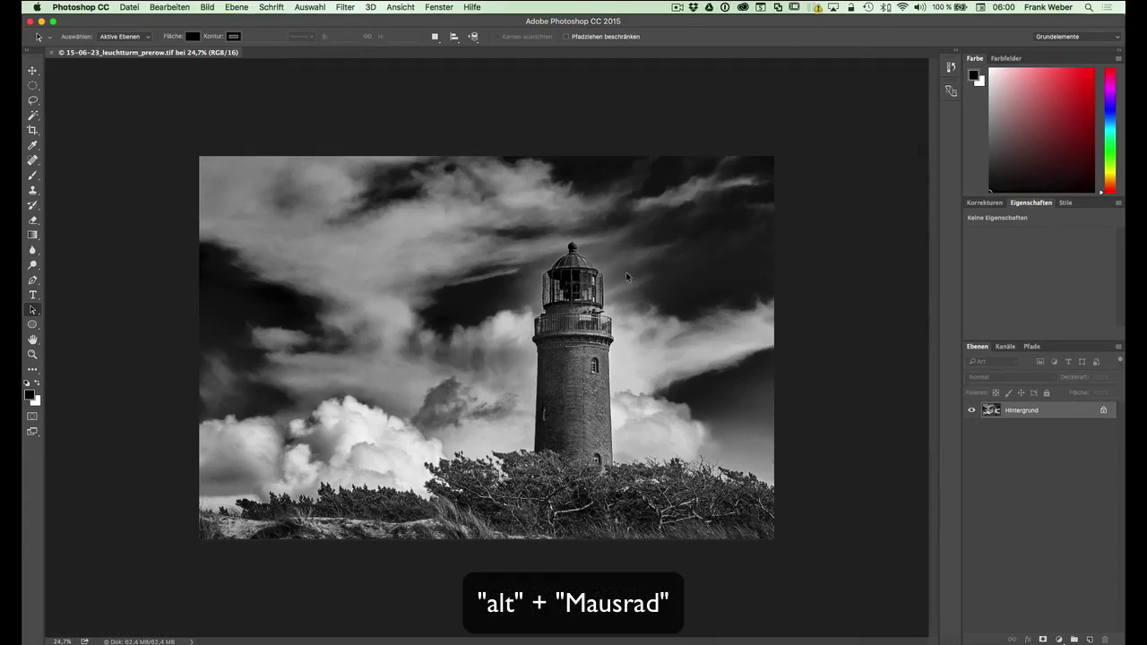
scroll(626, 272, up, 2)
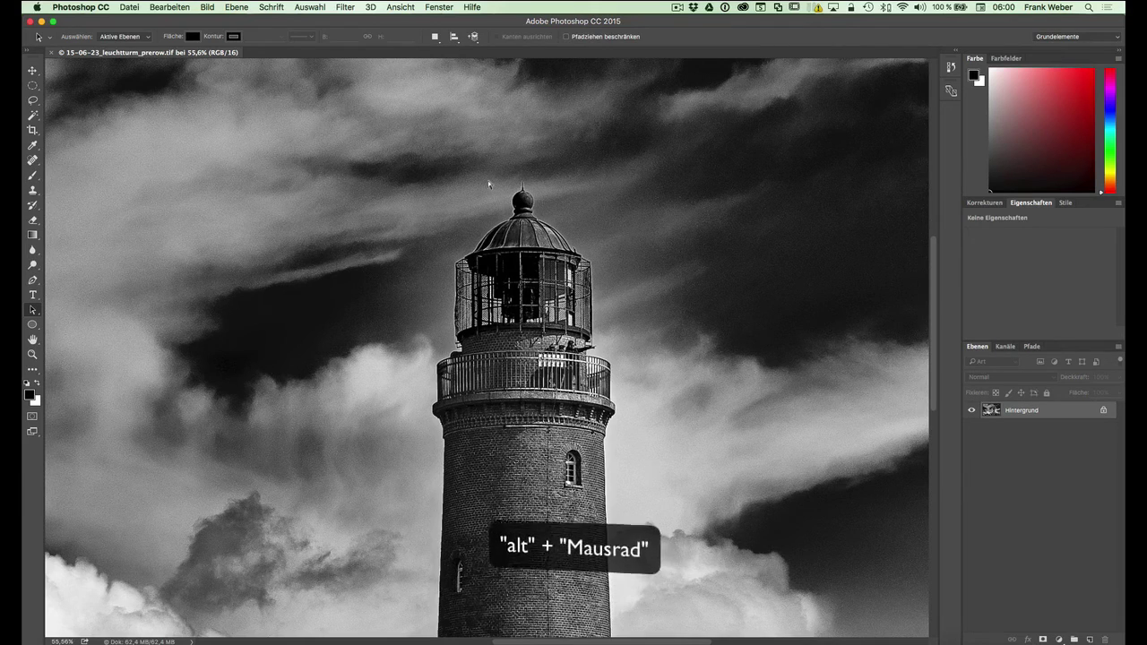
scroll(488, 181, down, 1)
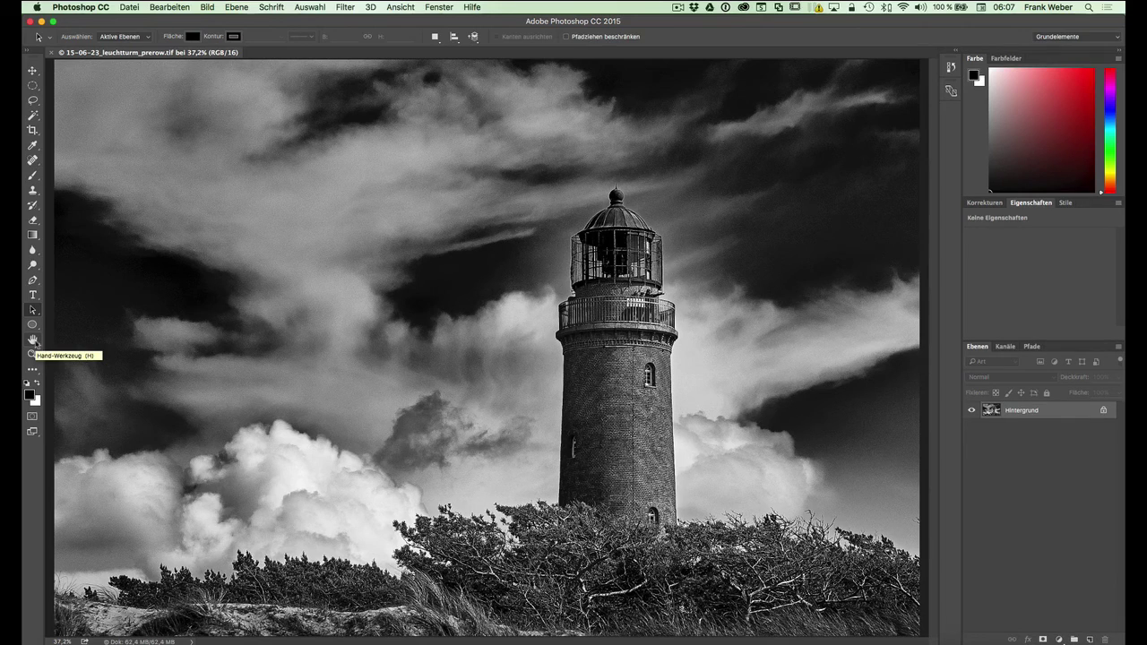
Select the Hand tool, view at 100%, and pan to bring the balcony and lantern into view
click(33, 340)
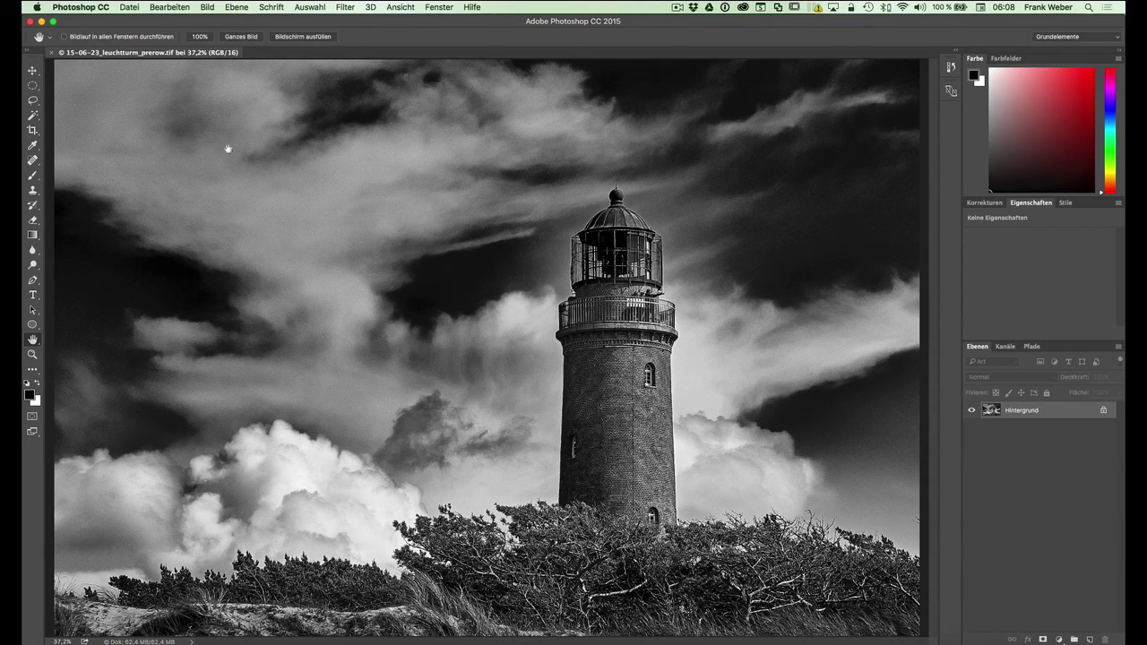
click(200, 37)
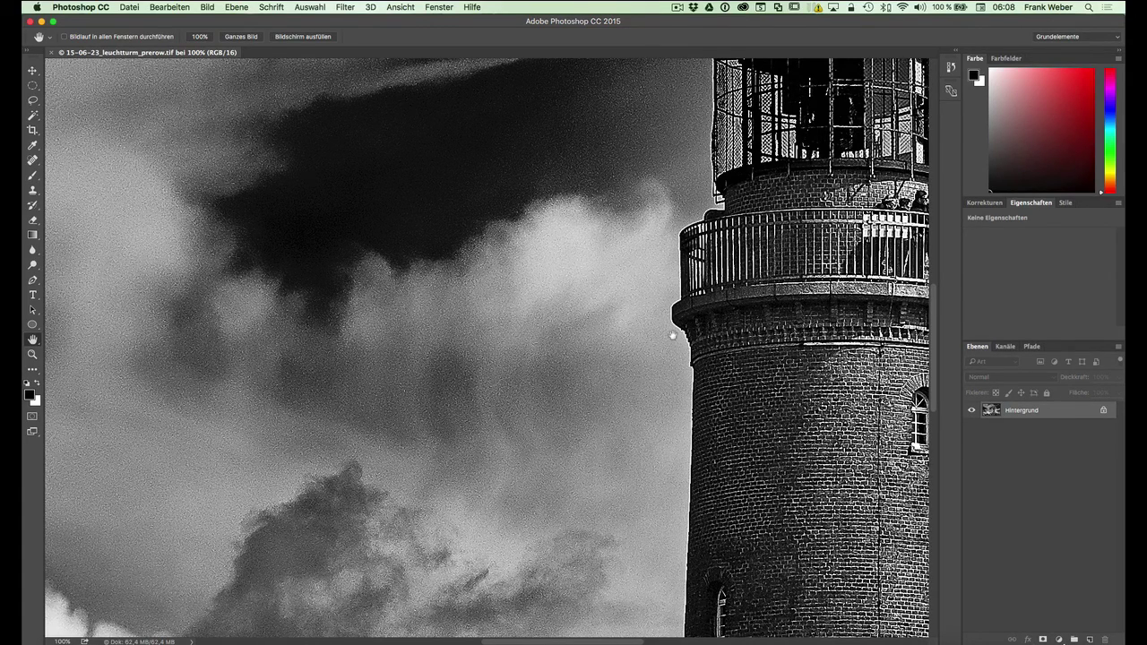
drag(722, 285, 385, 326)
drag(452, 163, 504, 335)
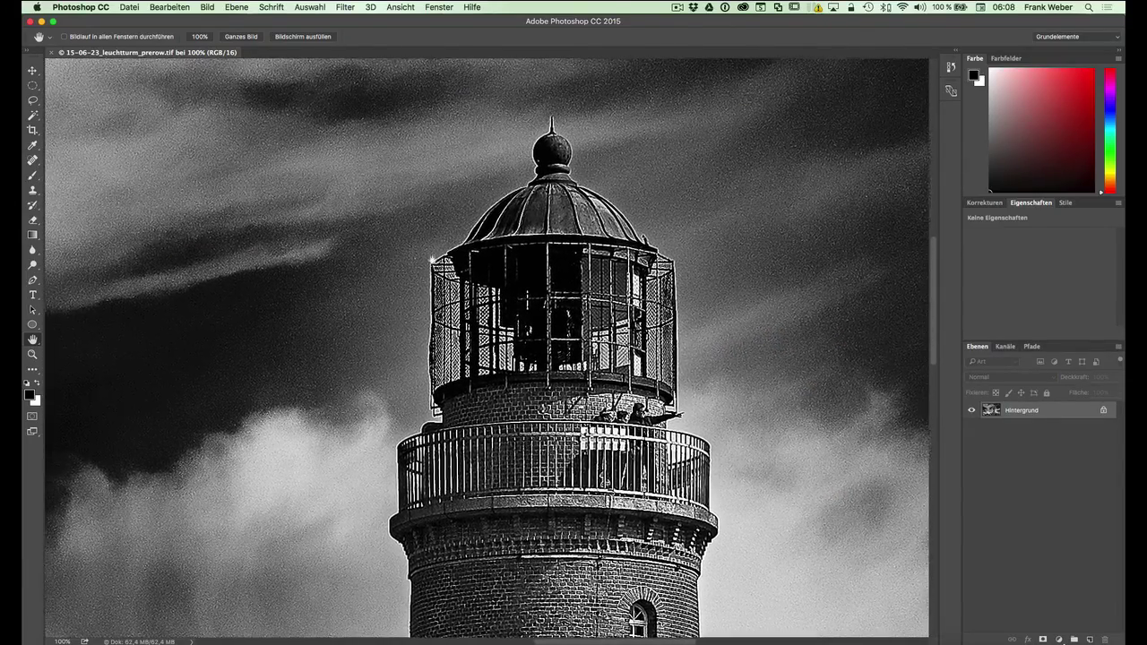
Pan the 100% view until the lighthouse lantern sits centred in the window
drag(433, 259, 622, 302)
drag(604, 242, 453, 295)
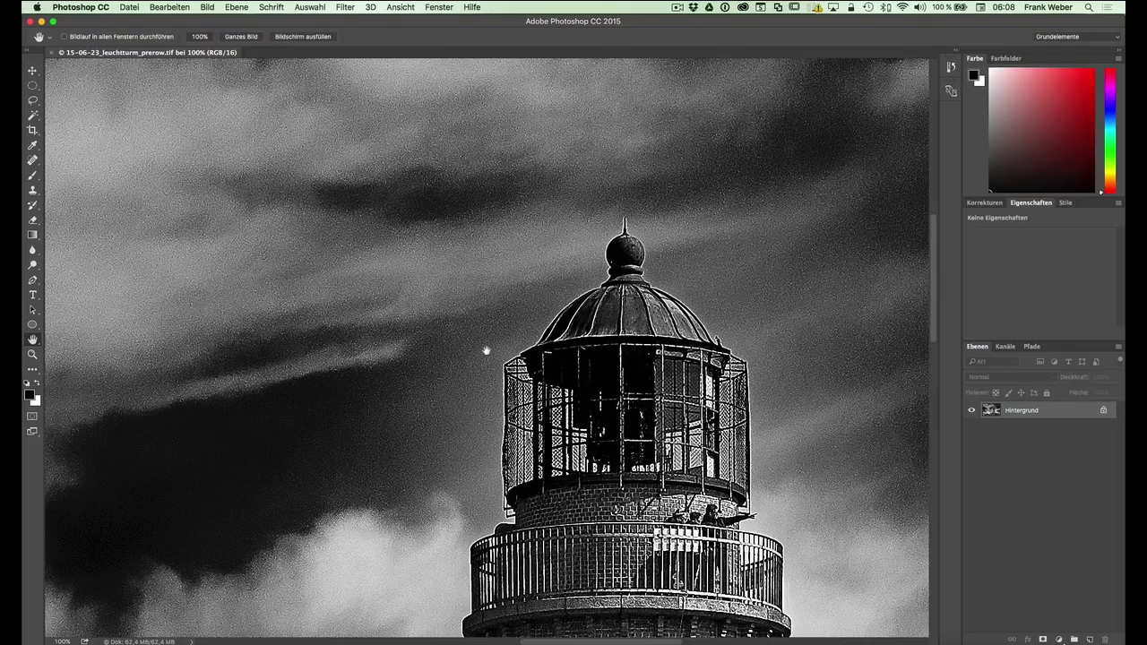
drag(485, 350, 486, 273)
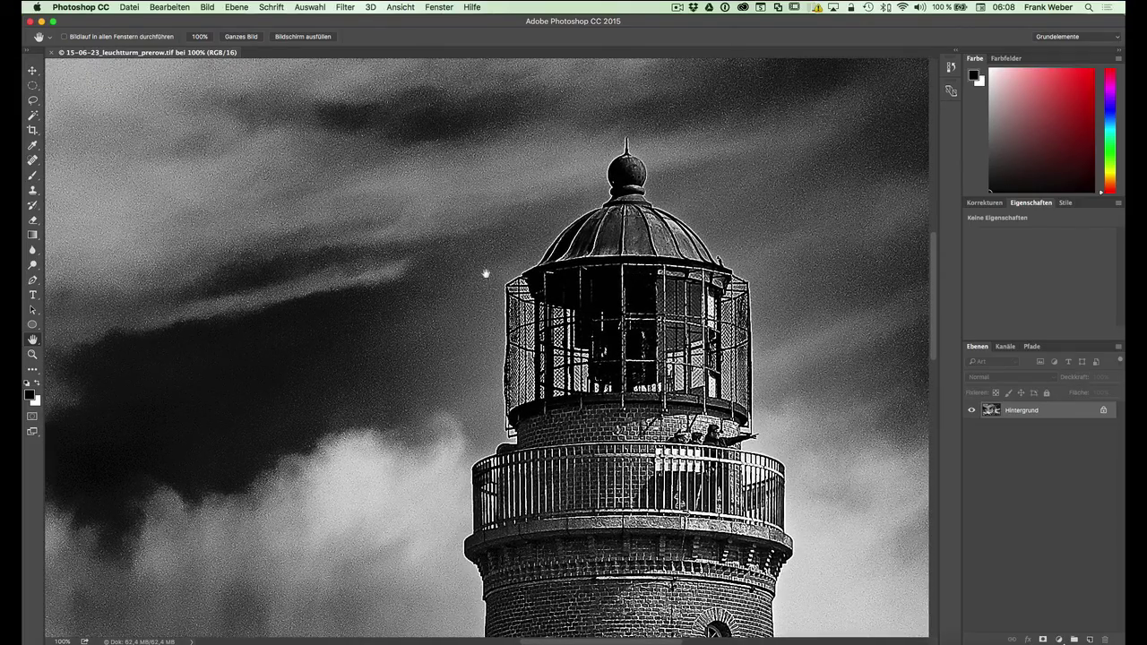
mouse_move(436, 284)
mouse_down()
mouse_move(700, 293)
mouse_move(425, 277)
mouse_move(297, 296)
mouse_move(572, 259)
mouse_up()
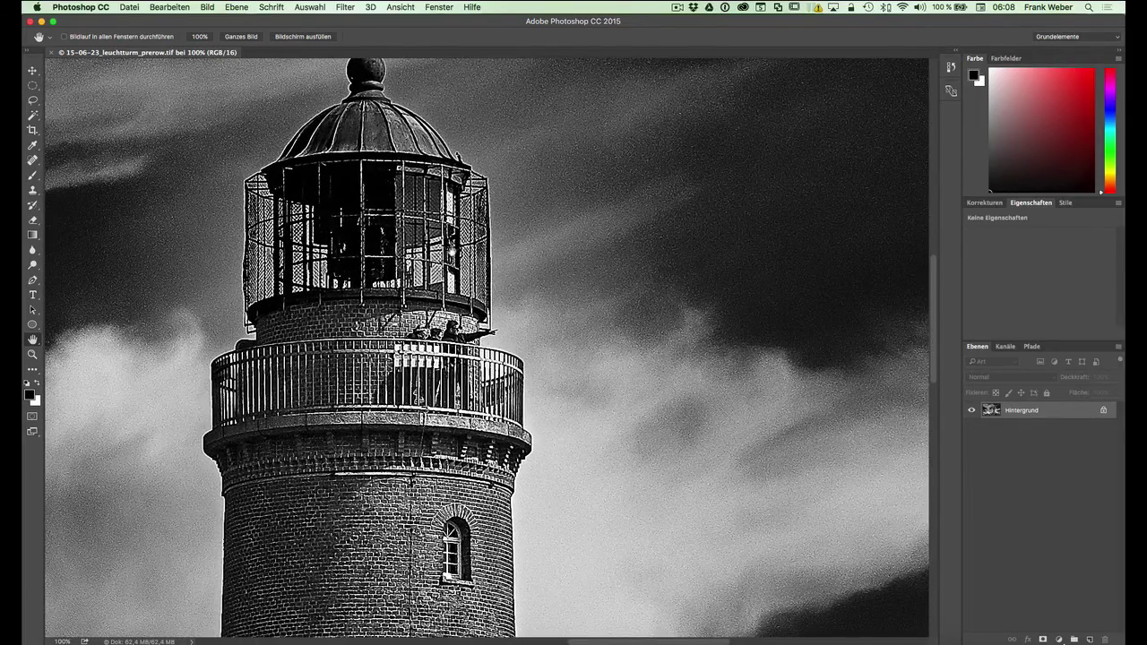
drag(407, 247, 557, 250)
drag(448, 268, 543, 268)
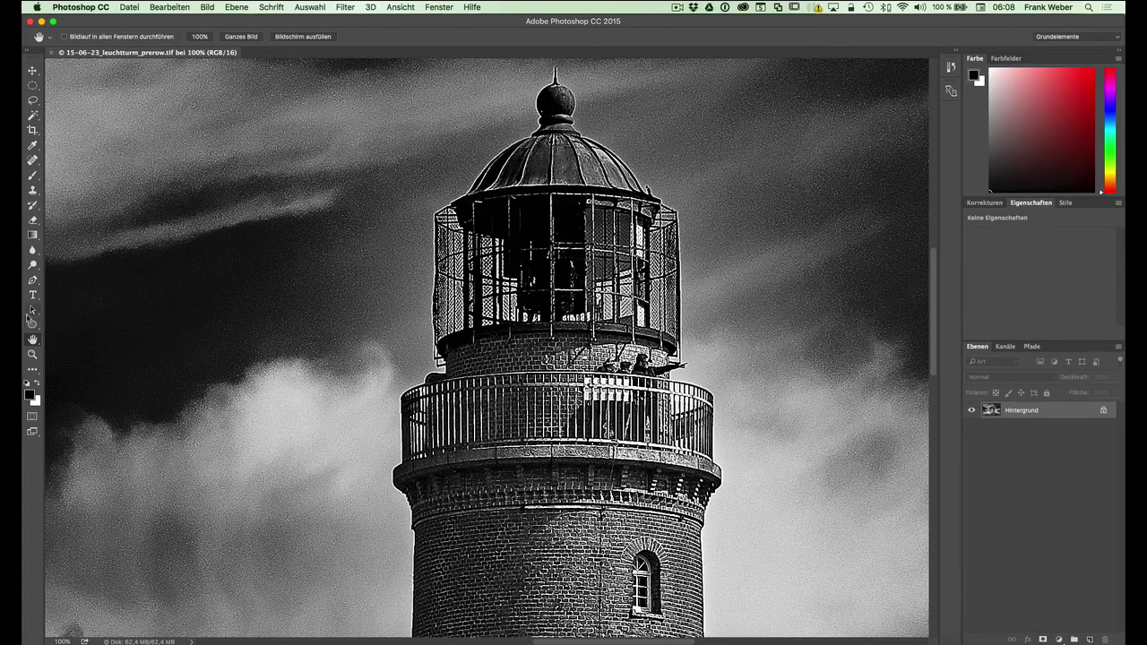
With Path Selection active, pan the 100% view using the Space-key Hand so the brick tower is centred with its balcony near the top
click(33, 311)
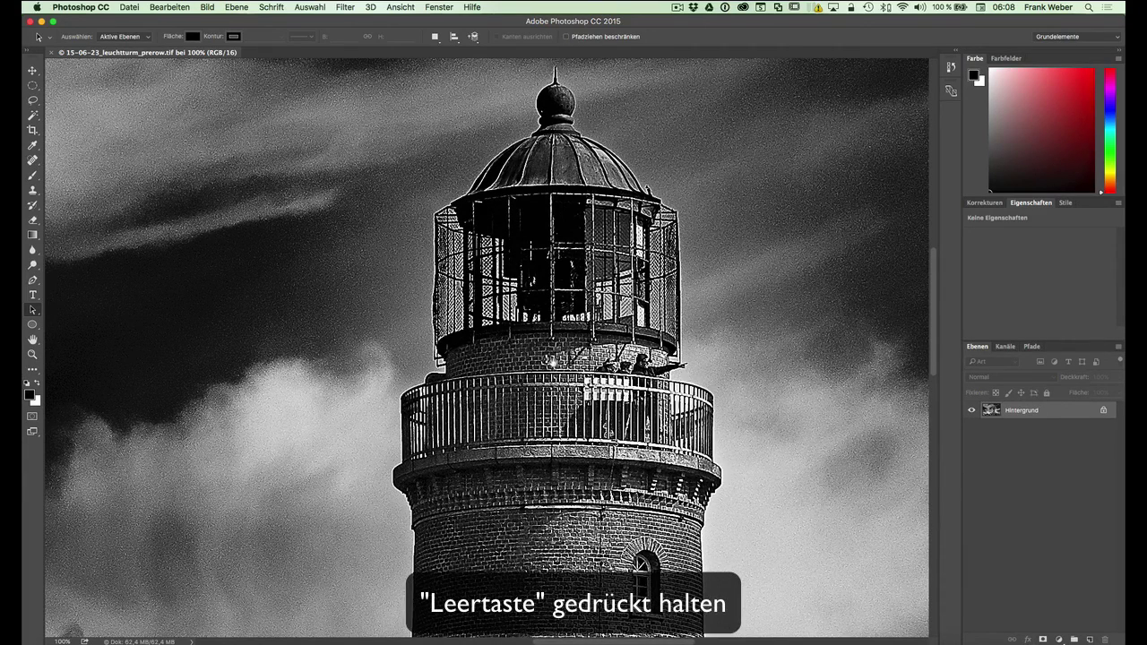
key(space)
mouse_move(323, 279)
mouse_down()
mouse_move(613, 263)
mouse_move(223, 248)
mouse_up()
drag(493, 387, 492, 161)
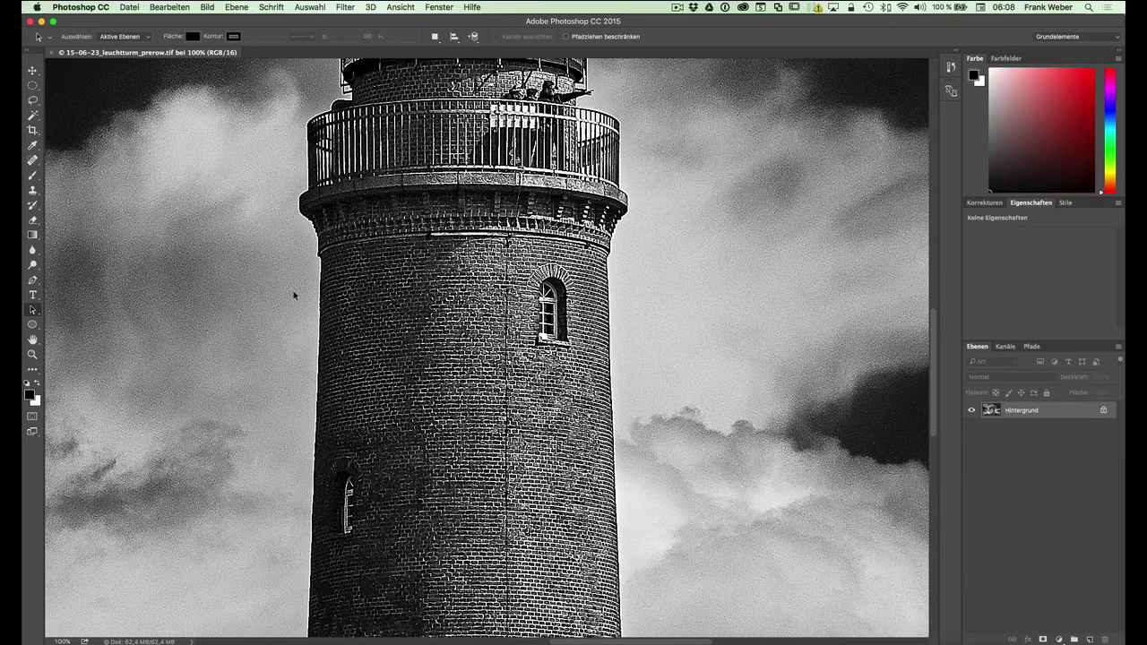
scroll(294, 296, up, 3)
scroll(294, 295, down, 5)
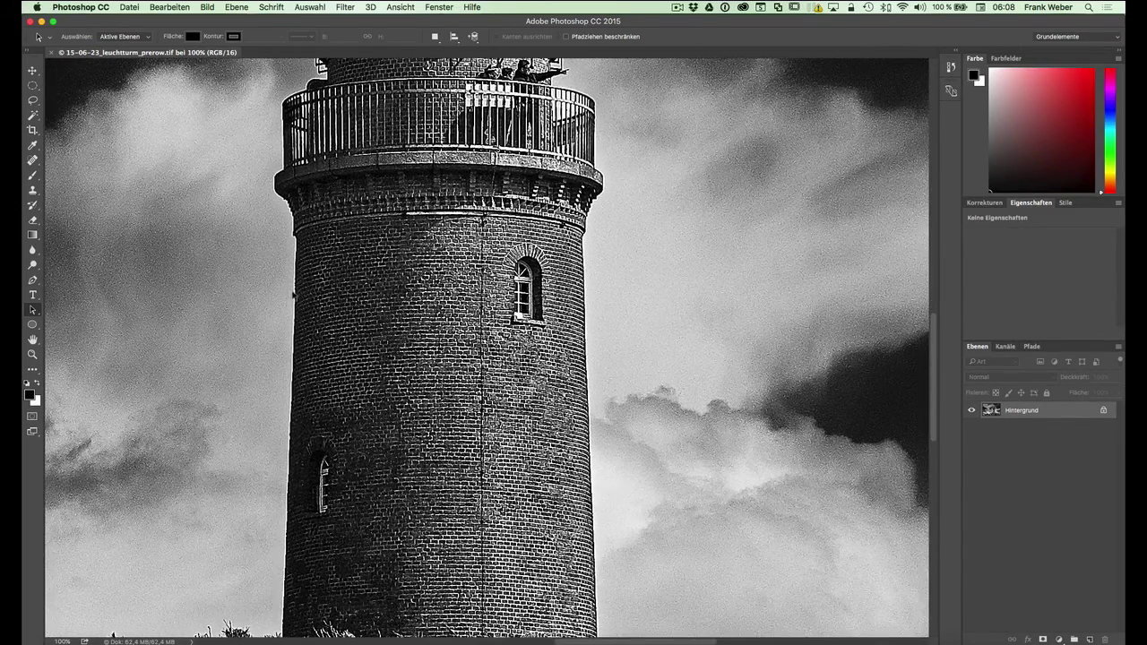
scroll(293, 291, left, 3)
scroll(293, 291, right, 3)
scroll(284, 289, left, 1)
scroll(283, 289, left, 4)
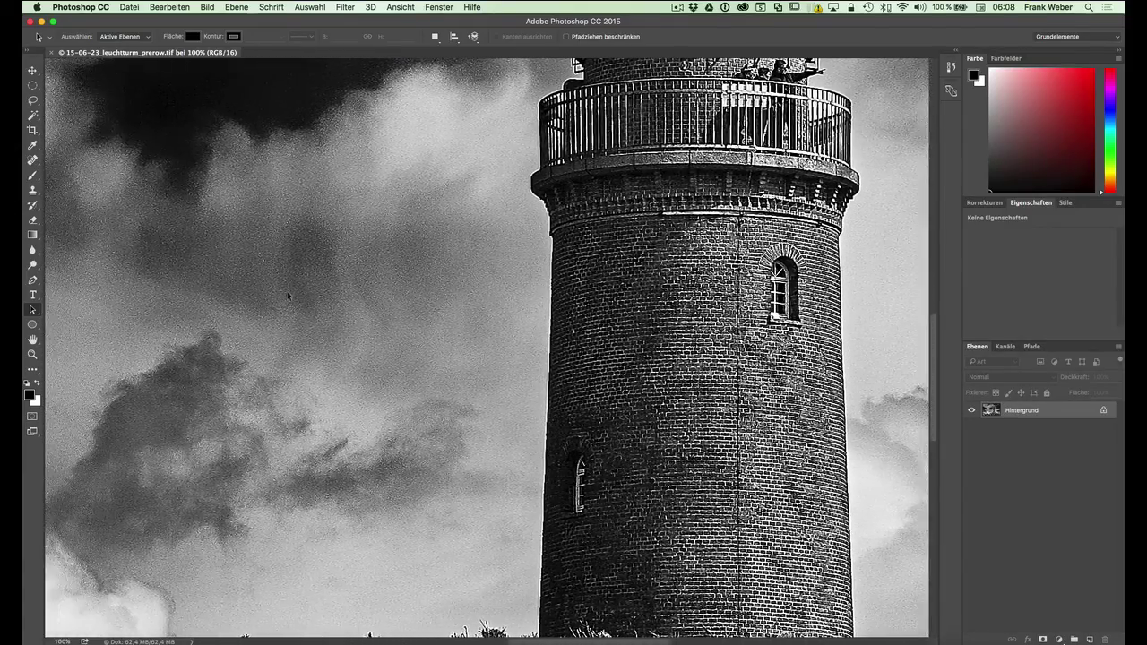
scroll(287, 292, right, 5)
scroll(287, 291, up, 1)
scroll(287, 291, left, 1)
scroll(286, 291, up, 2)
scroll(287, 292, down, 2)
scroll(287, 291, right, 1)
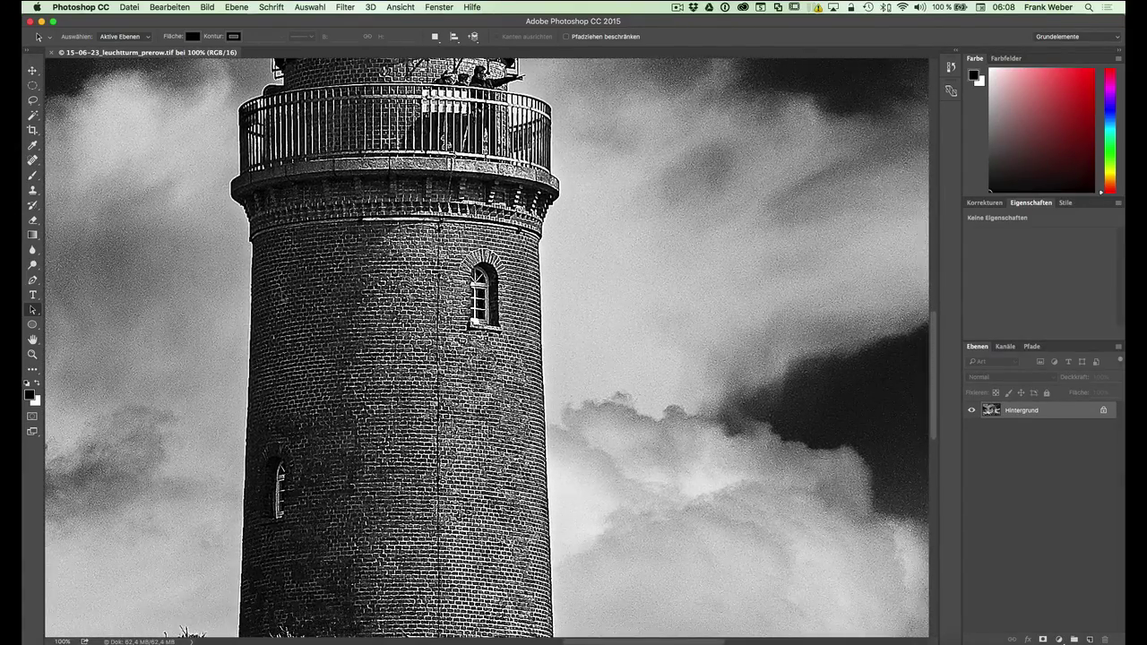
scroll(286, 291, up, 2)
scroll(286, 291, left, 1)
scroll(285, 293, left, 1)
scroll(285, 294, left, 1)
scroll(285, 294, right, 5)
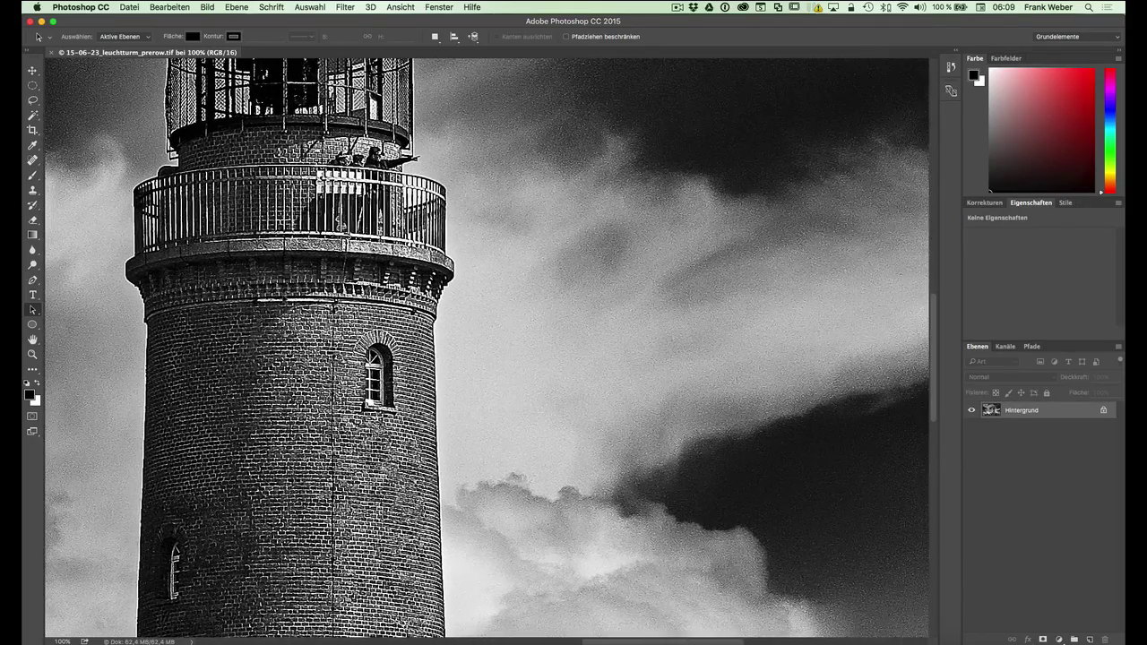
scroll(287, 291, left, 2)
scroll(290, 296, left, 1)
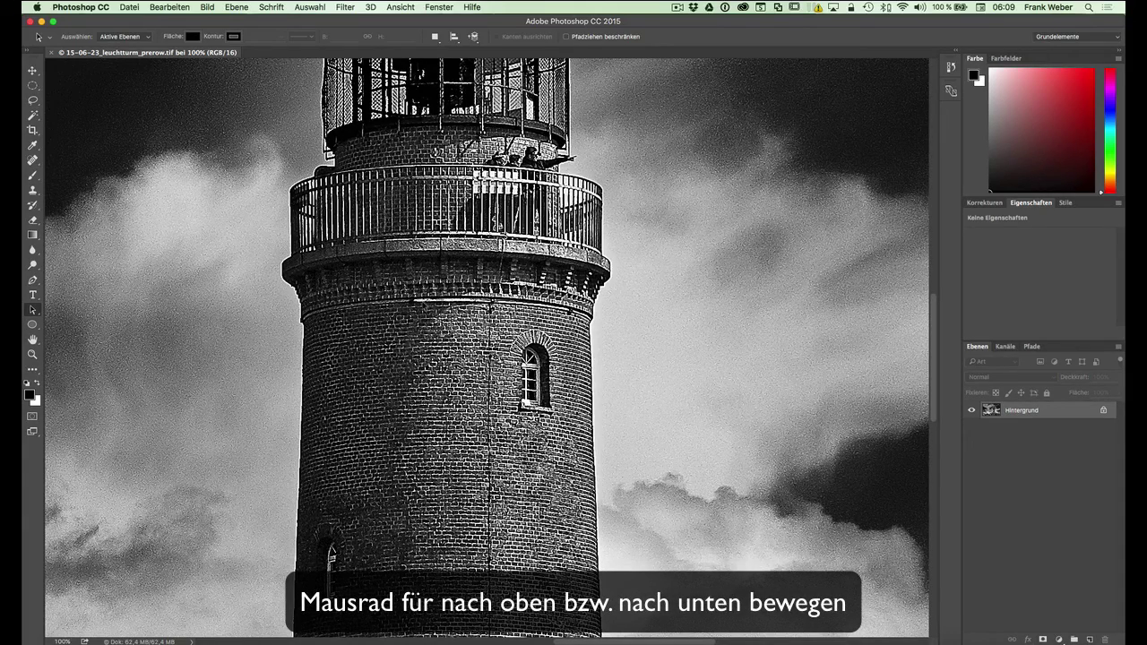
scroll(490, 347, up, 3)
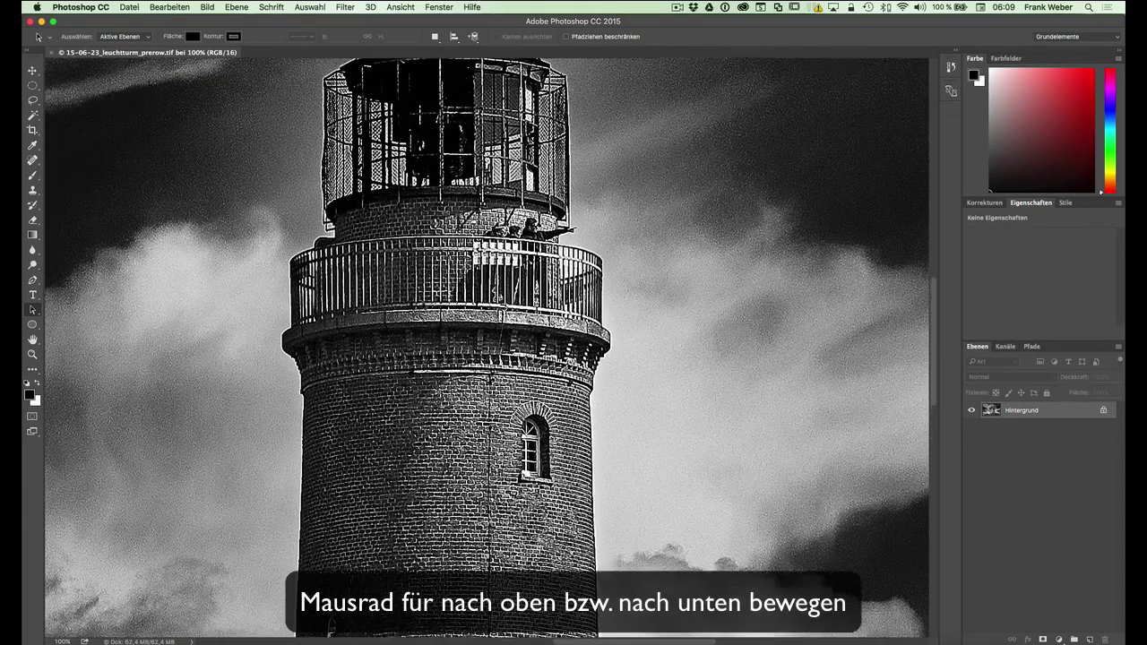
scroll(490, 347, down, 3)
scroll(490, 347, down, 1)
scroll(490, 348, down, 3)
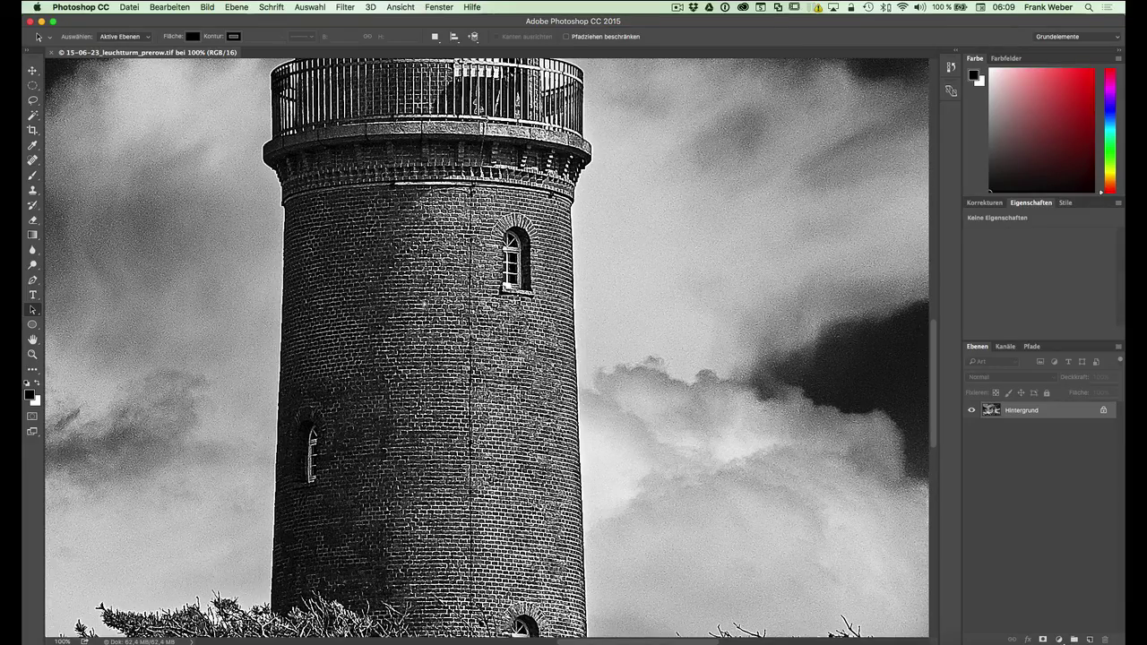
scroll(488, 349, left, 5)
scroll(489, 349, right, 3)
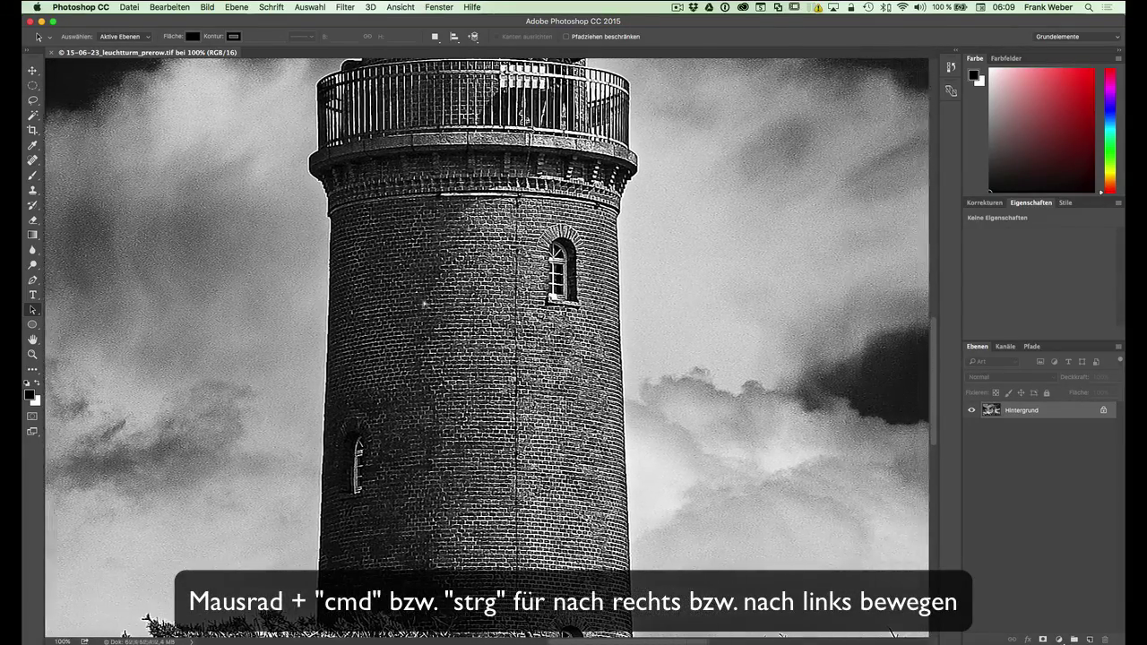
scroll(424, 304, left, 4)
scroll(424, 305, up, 2)
scroll(424, 305, right, 3)
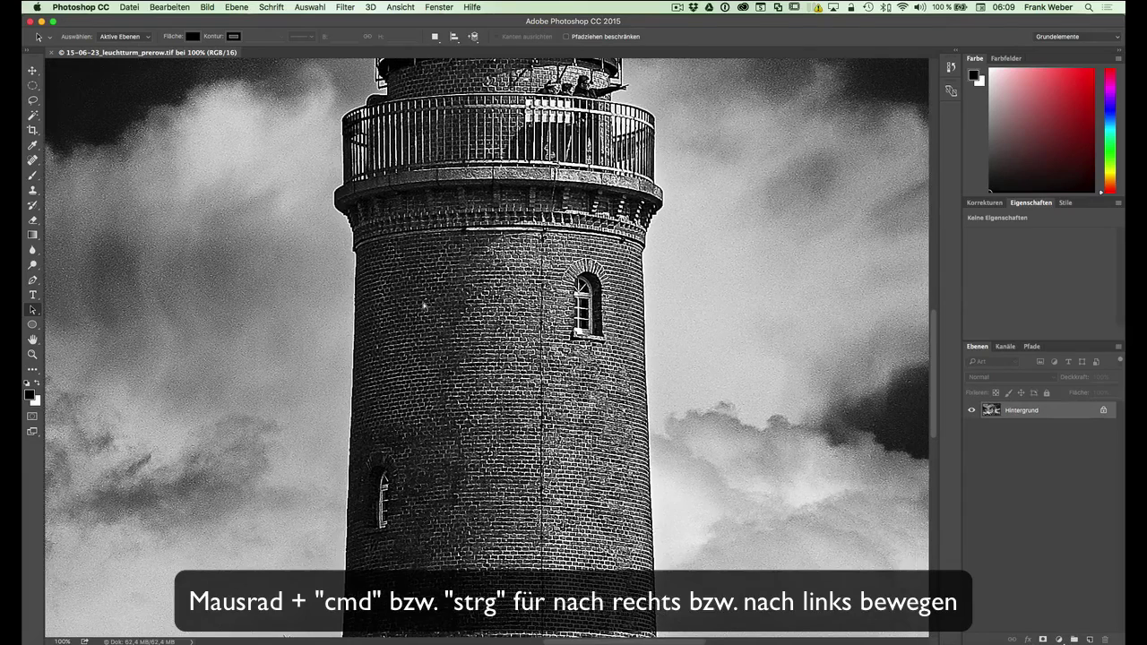
scroll(424, 305, up, 1)
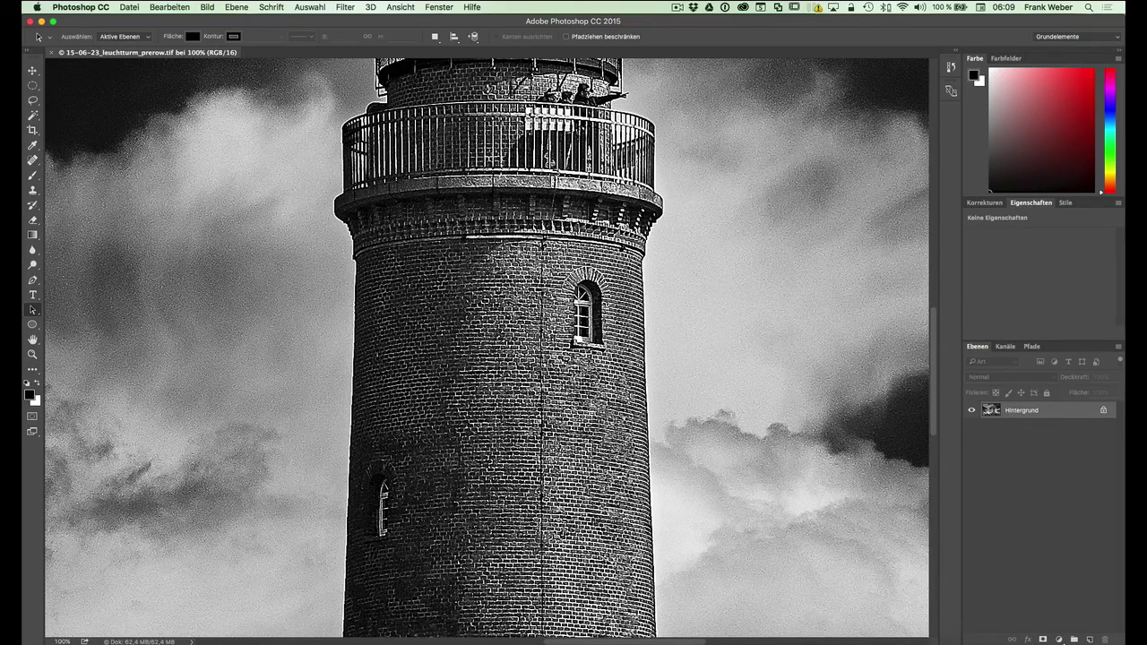
Fit the photo on screen, then rotate the canvas view freely with the Rotate View tool
key(super+0)
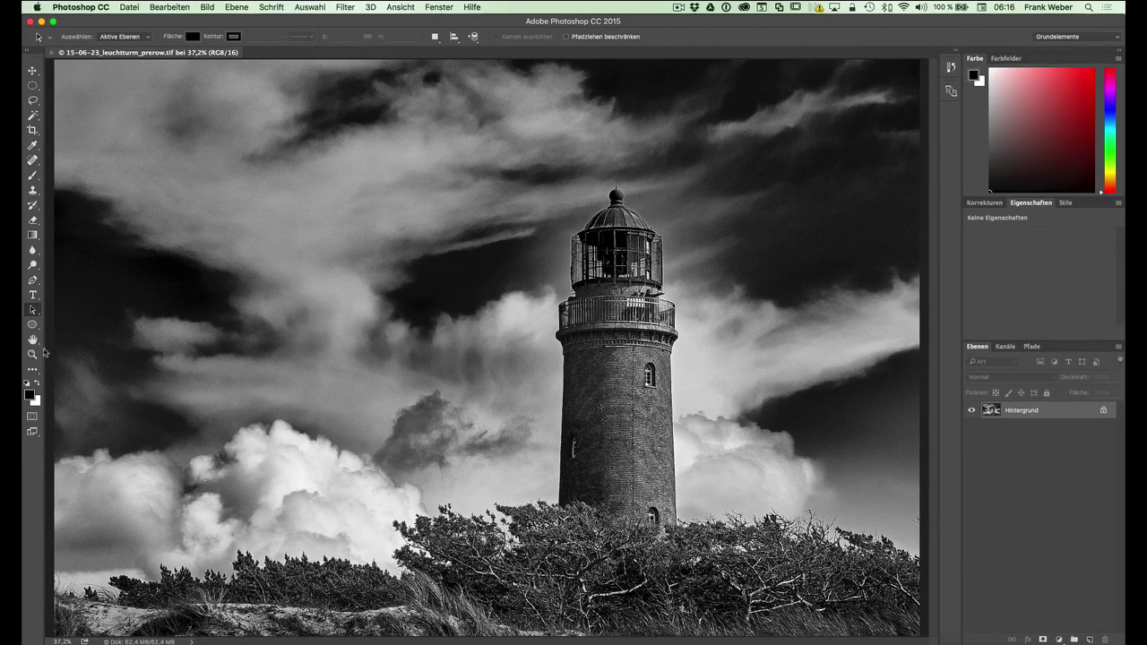
click(33, 340)
right_click(37, 342)
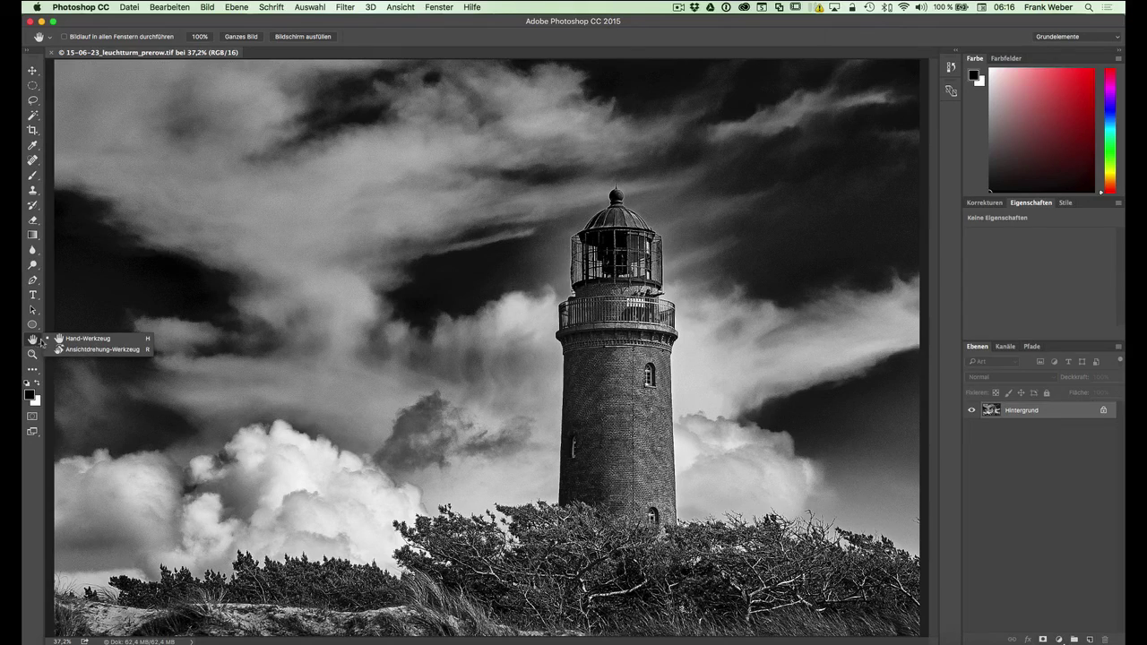
click(98, 349)
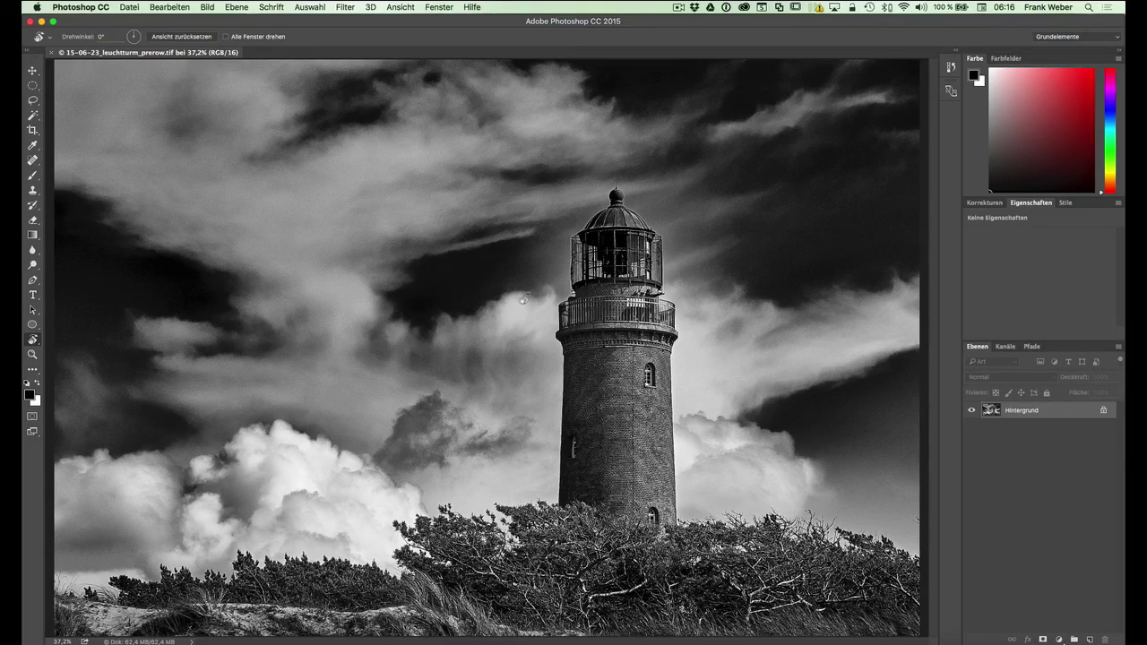
drag(504, 285, 526, 287)
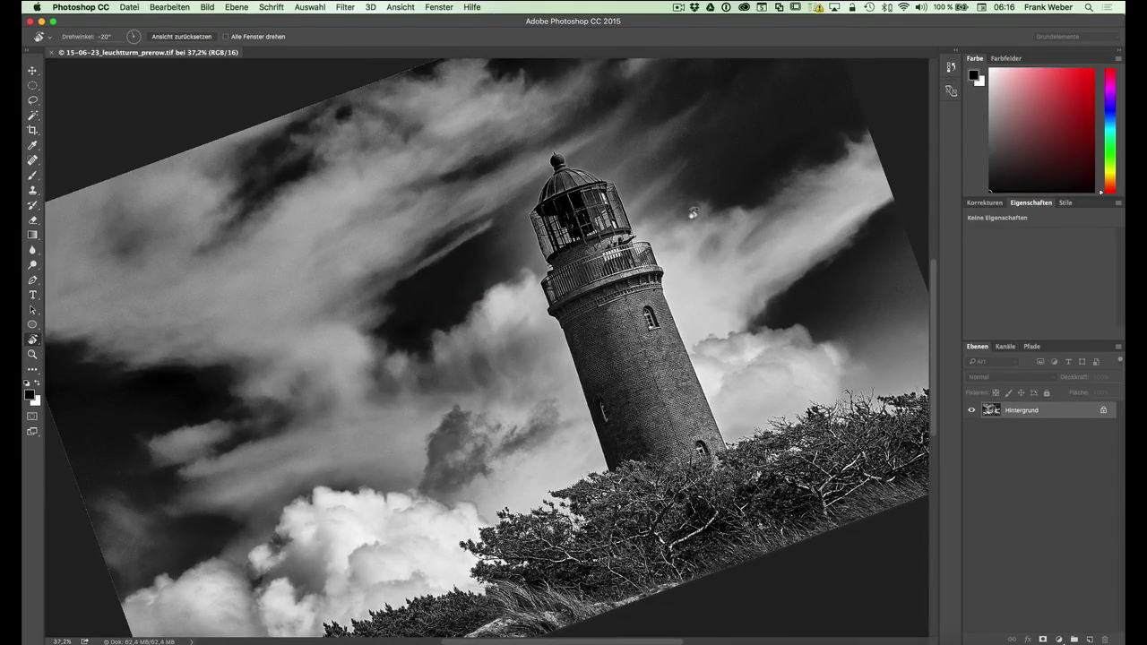
mouse_move(691, 212)
mouse_down()
mouse_move(680, 383)
mouse_move(625, 180)
mouse_up()
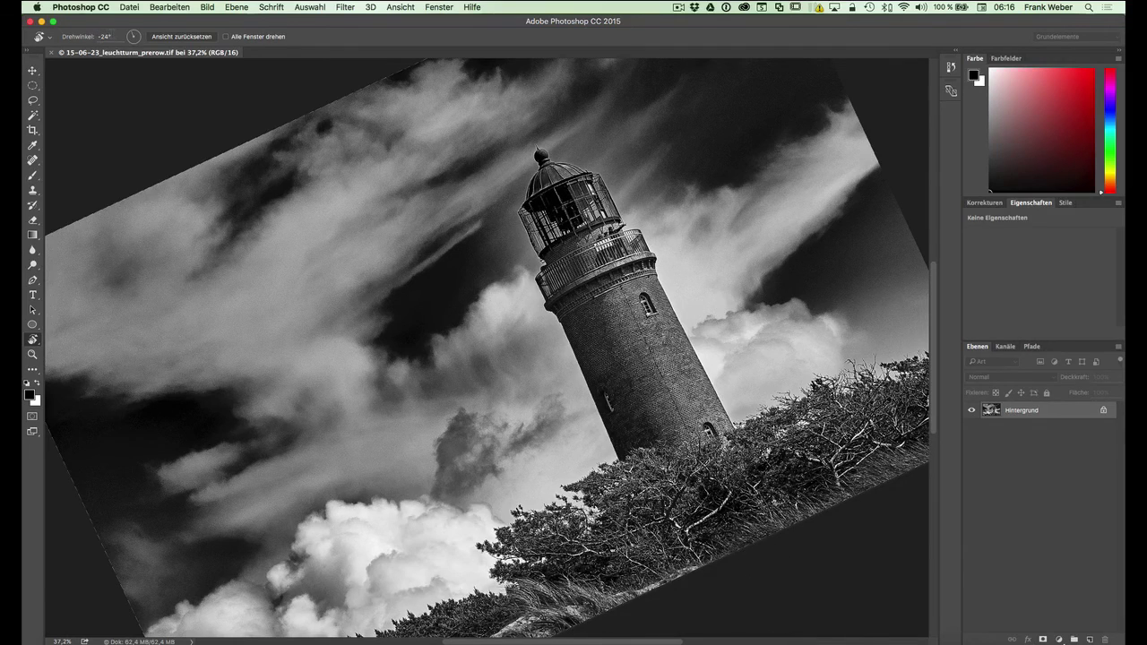
Set view rotation angles of 50°, 72° and -45°, then reset to 0° and return to Path Selection
click(104, 37)
text(50)
key(Return)
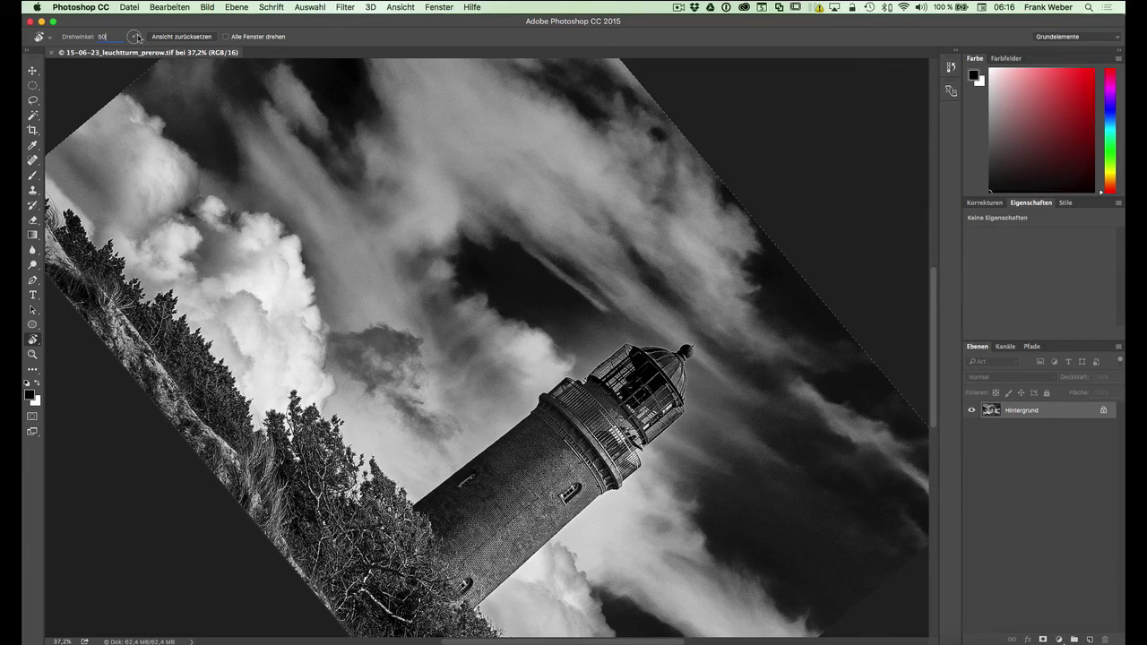
click(135, 38)
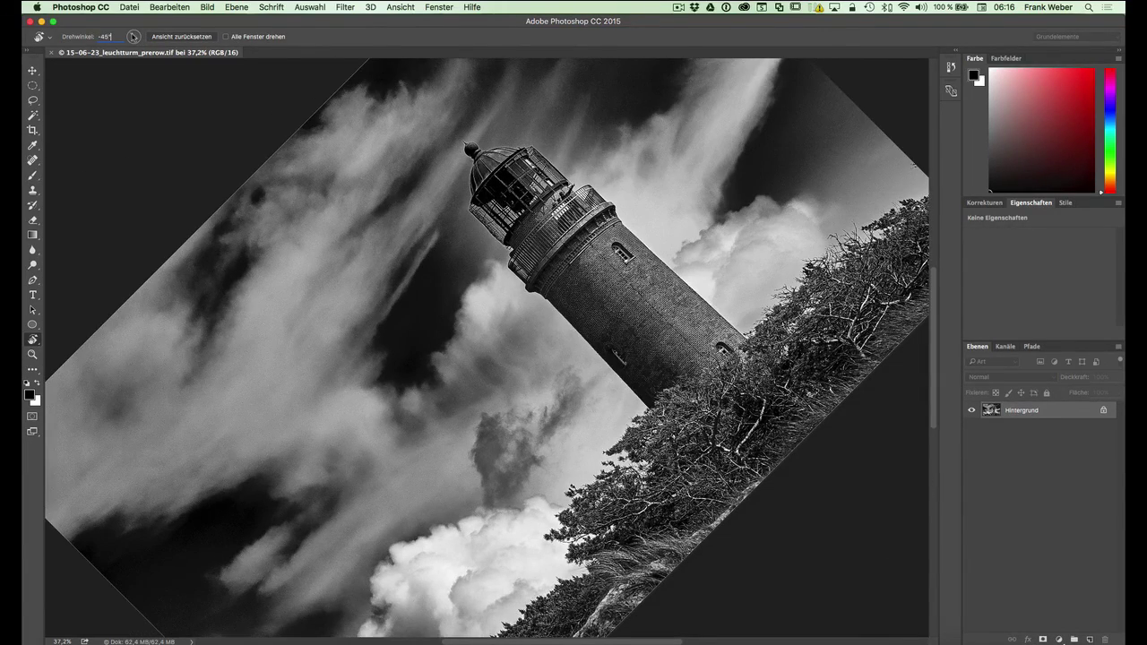
drag(134, 37, 161, 51)
click(176, 37)
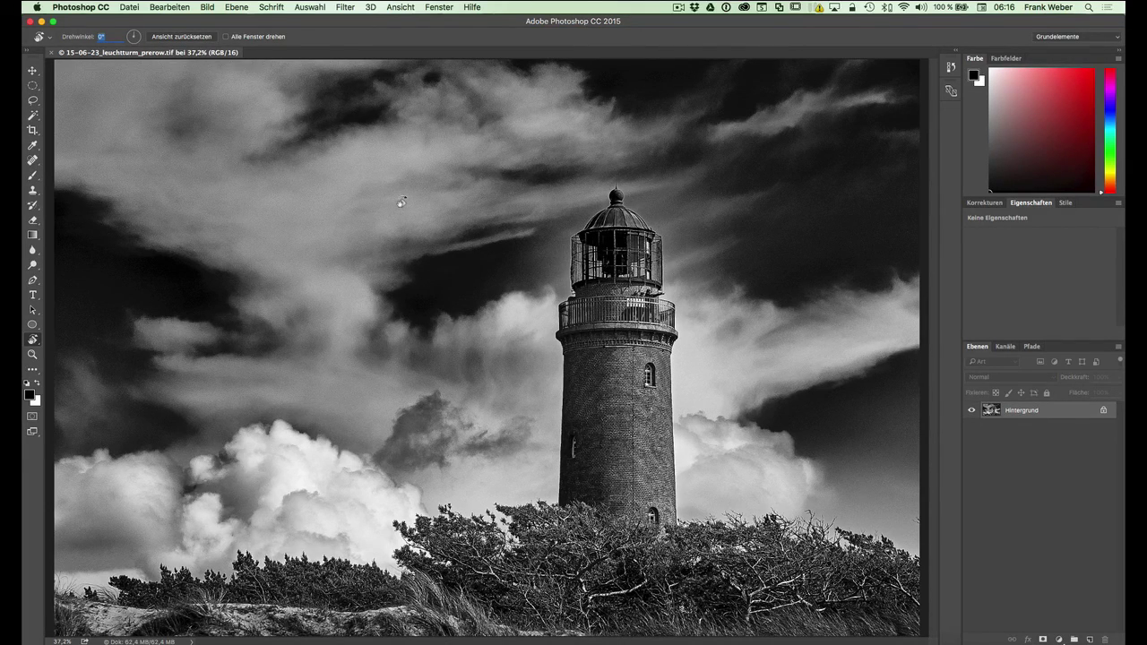
click(34, 310)
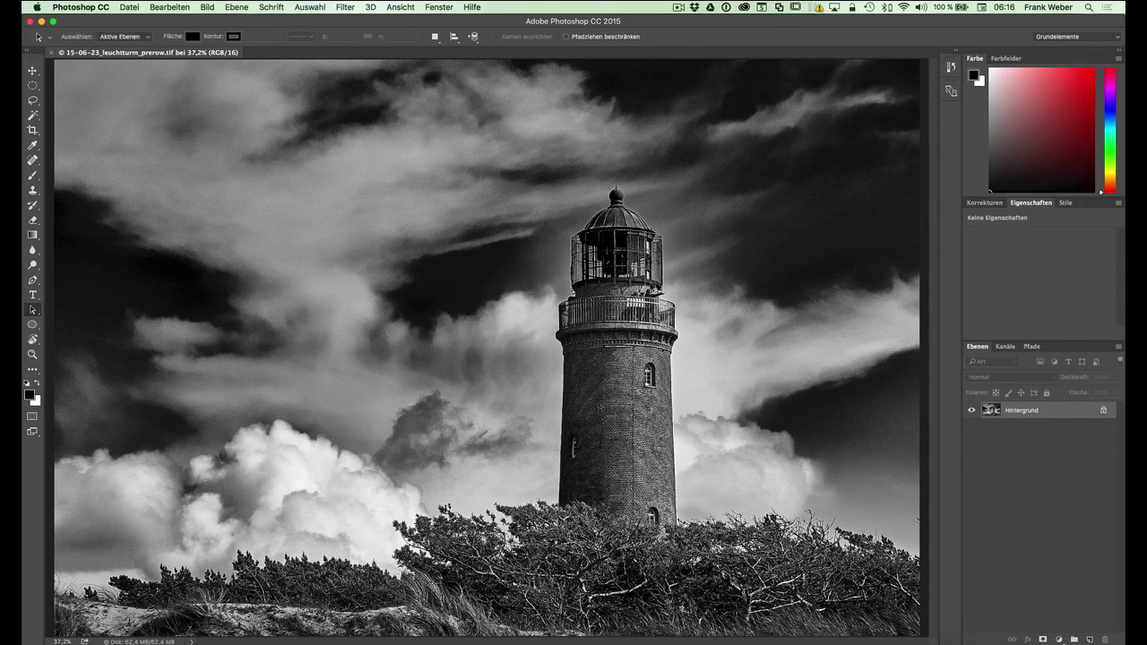
Zoom in with the scroll wheel, then use the H bird's-eye view to jump onto the lower-left clouds at about 101%
scroll(642, 279, up, 5)
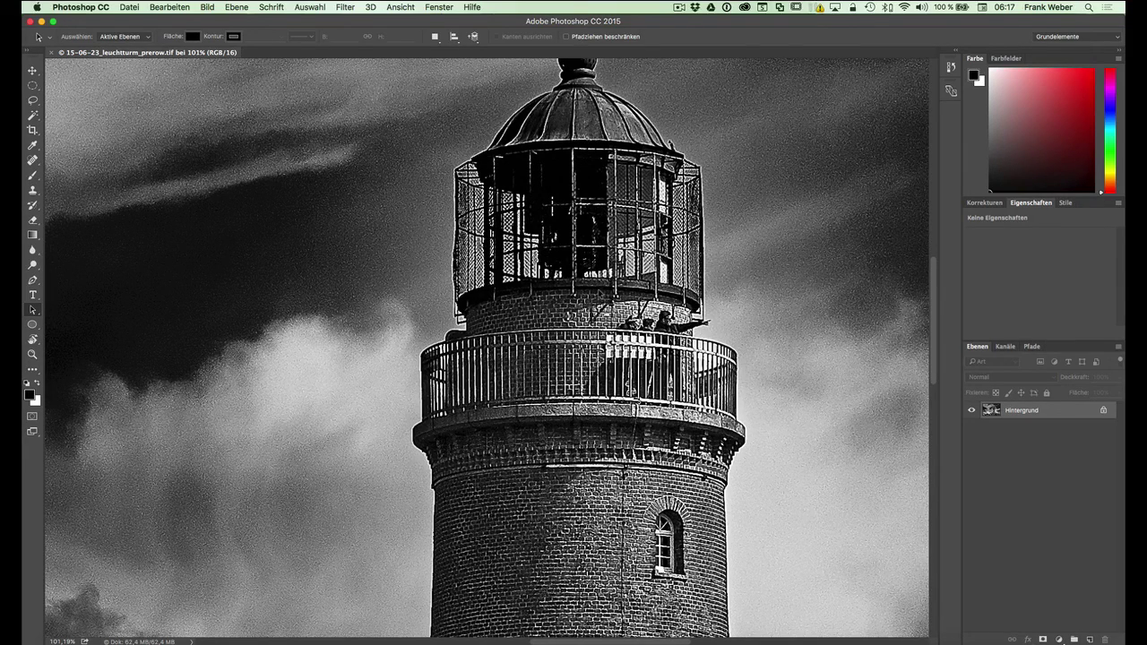
key(h)
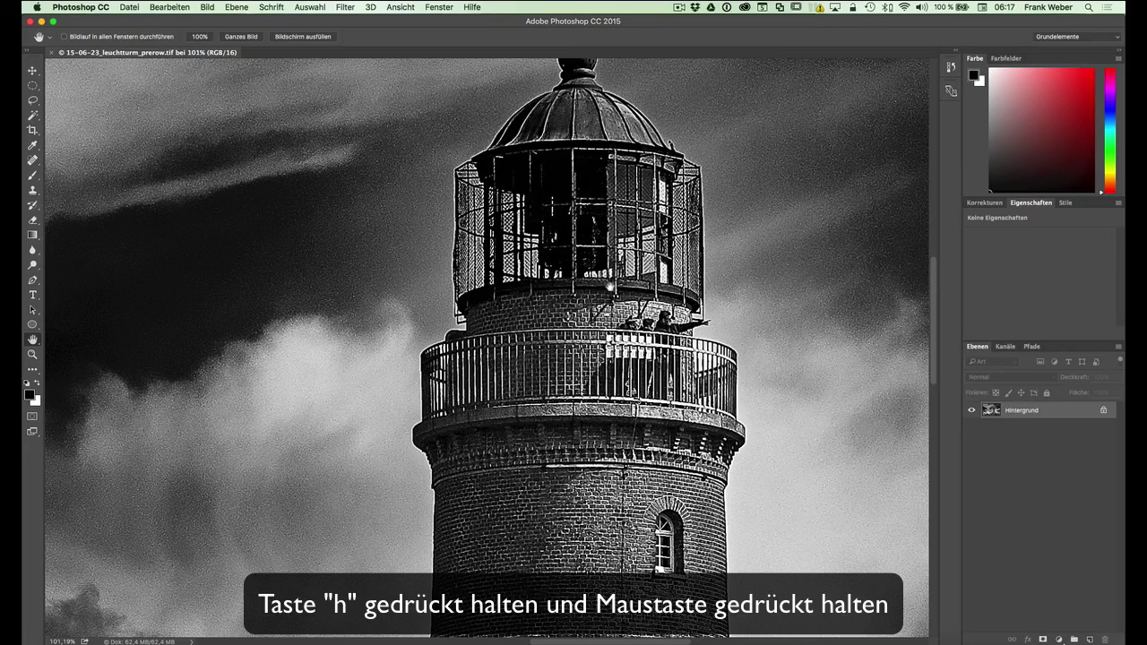
click(610, 286)
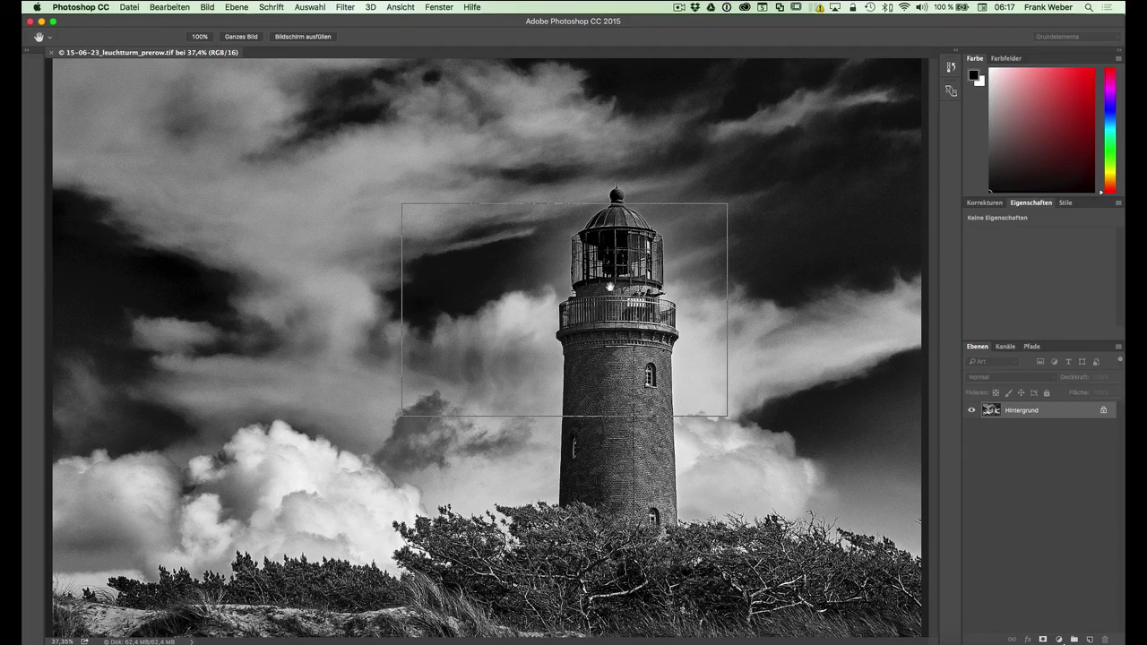
drag(609, 285, 609, 285)
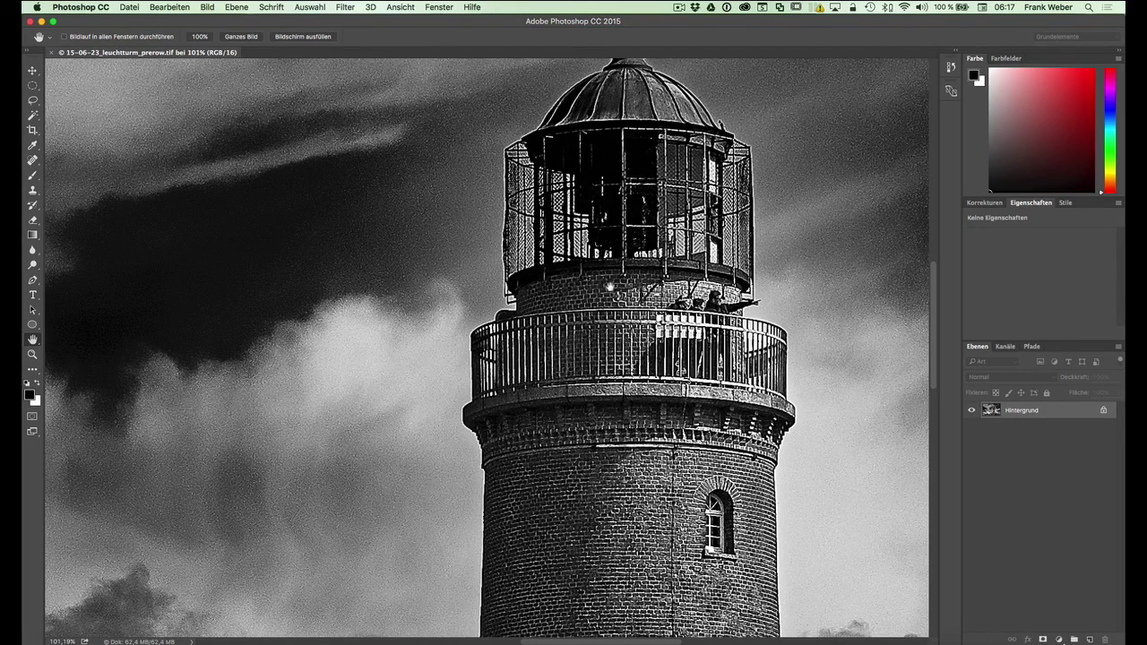
drag(610, 286, 609, 286)
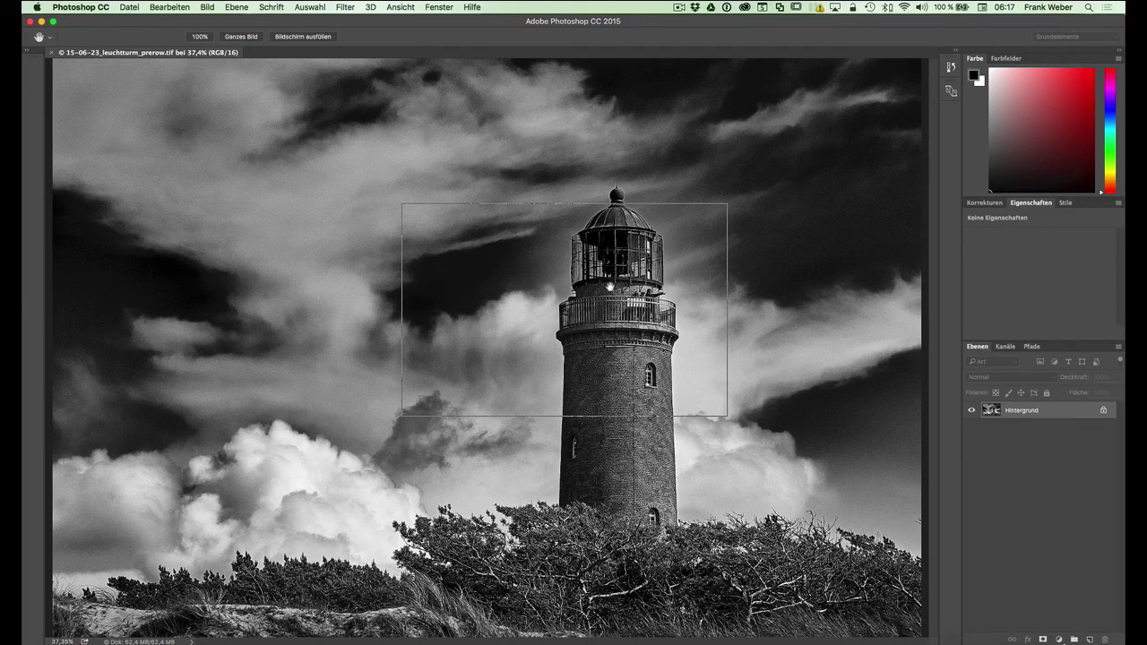
drag(609, 286, 337, 472)
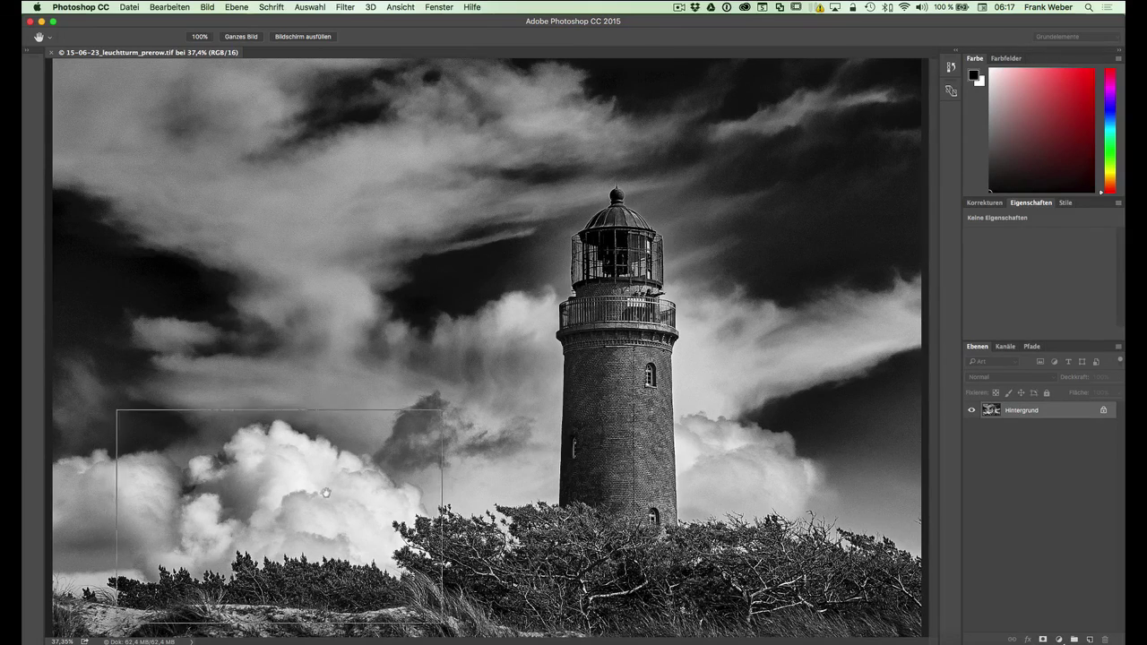
drag(337, 472, 336, 472)
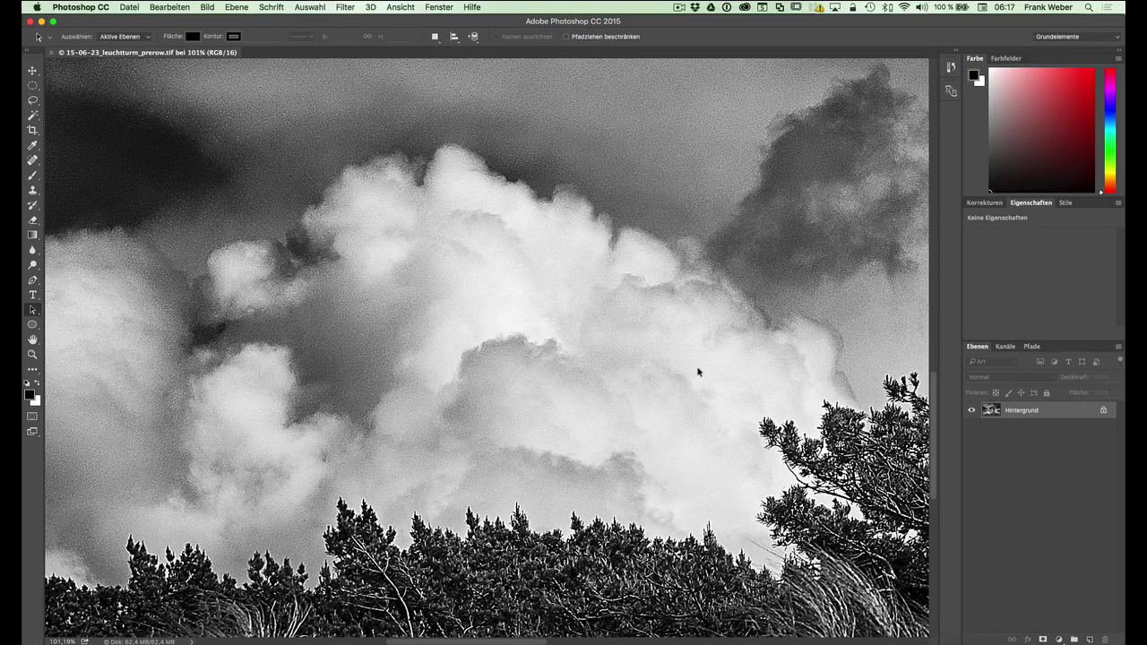
Fit the entire lighthouse image in the window with Cmd+0
key(super+0)
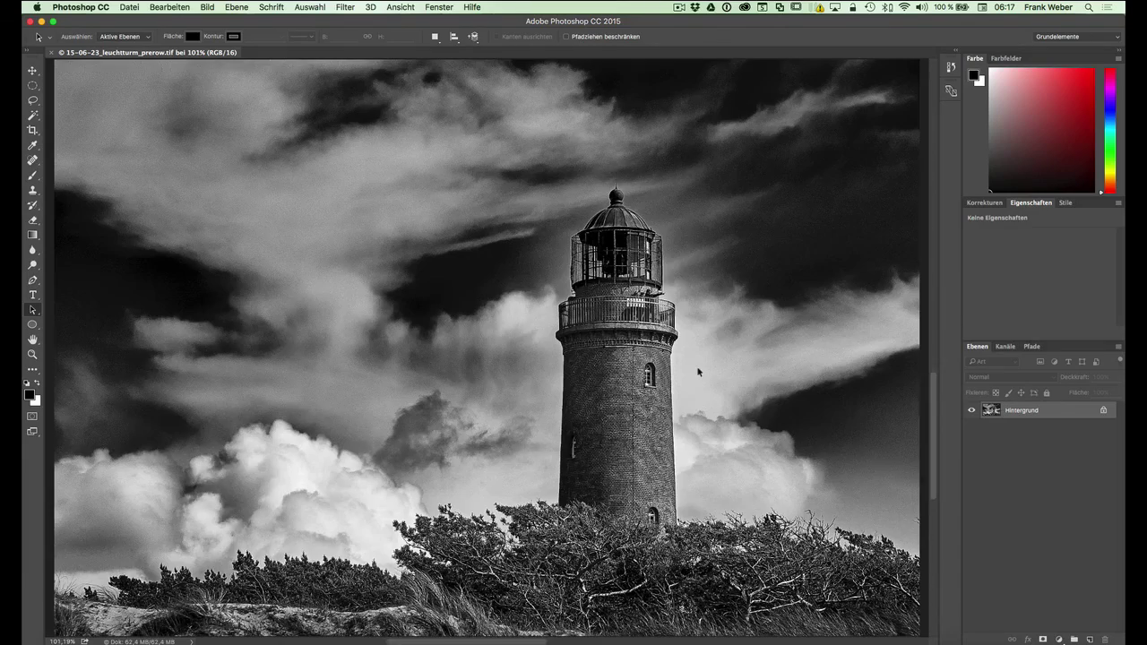